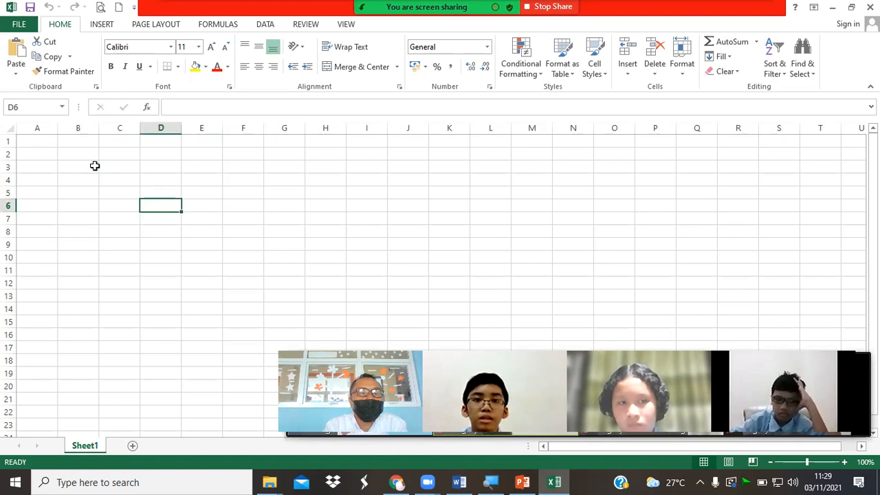
Move the active cell around the empty sheet to C4 and examine its cell reference.
{"action": "key", "text": "Up"}
{"action": "key", "text": "Left"}
{"action": "key", "text": "Left"}
{"action": "key", "text": "Left"}
{"action": "key", "text": "Right"}
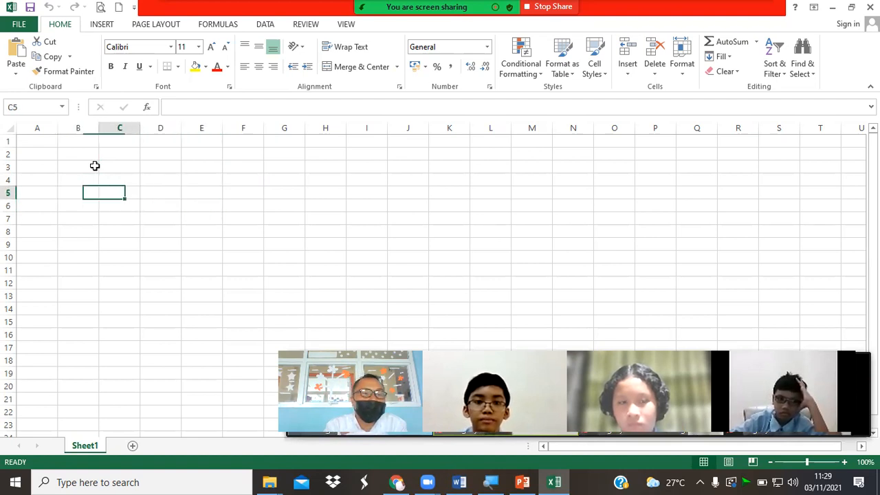
{"action": "key", "text": "Down"}
{"action": "key", "text": "Up"}
{"action": "key", "text": "Up"}
{"action": "key", "text": "Left"}
{"action": "key", "text": "Right"}
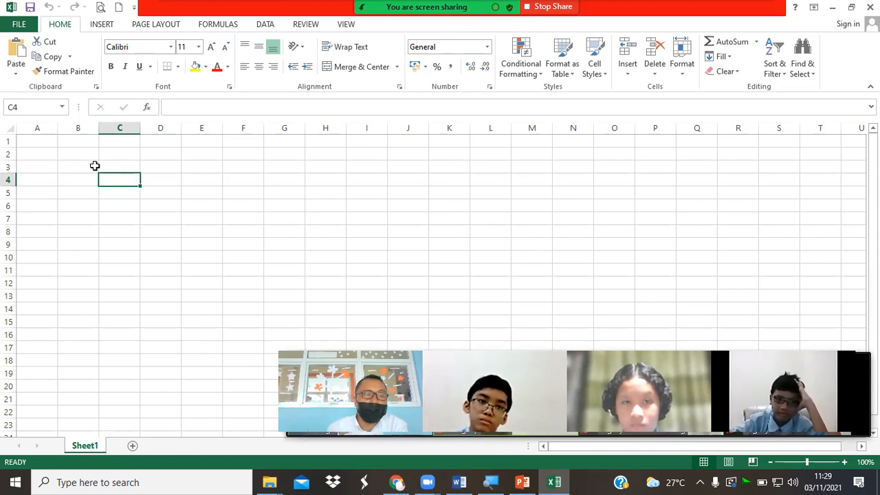
{"action": "key", "text": "ctrl"}
{"action": "key", "text": "ctrl"}
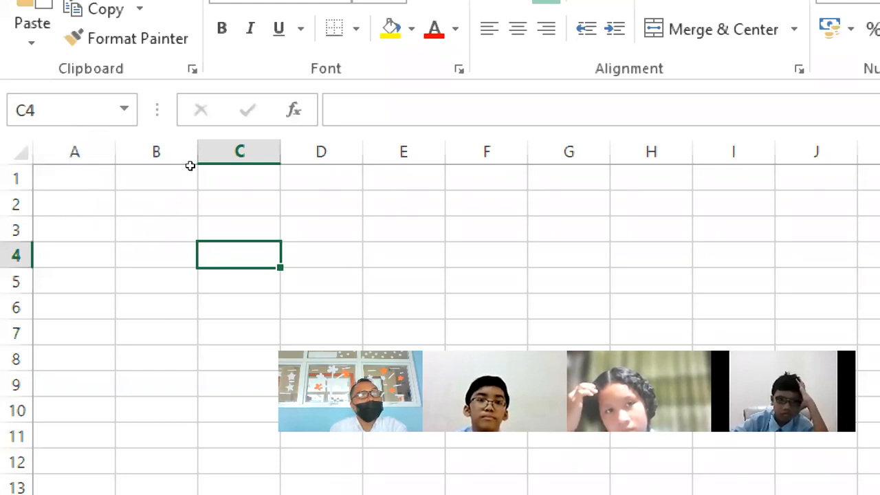
Select cell E3 and return to C4 to compare the two cell references.
{"action": "key", "text": "Up"}
{"action": "key", "text": "Right"}
{"action": "key", "text": "Right"}
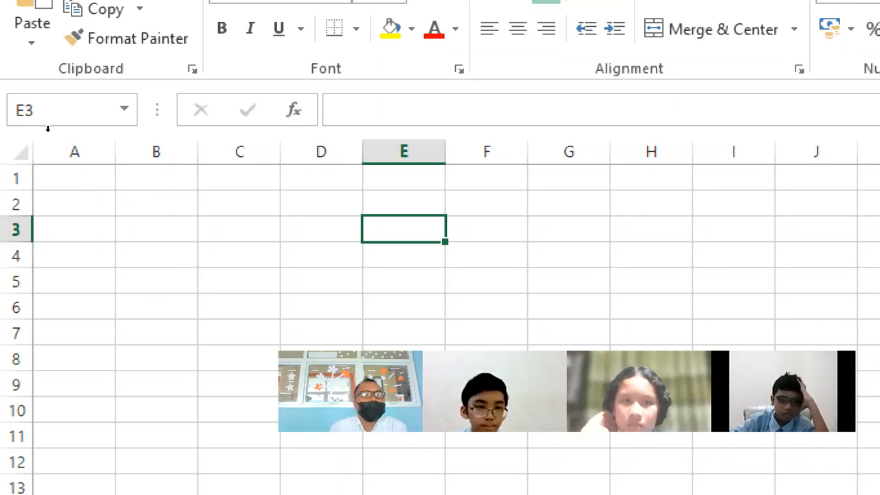
{"action": "key", "text": "Left"}
{"action": "key", "text": "Left"}
{"action": "key", "text": "Down"}
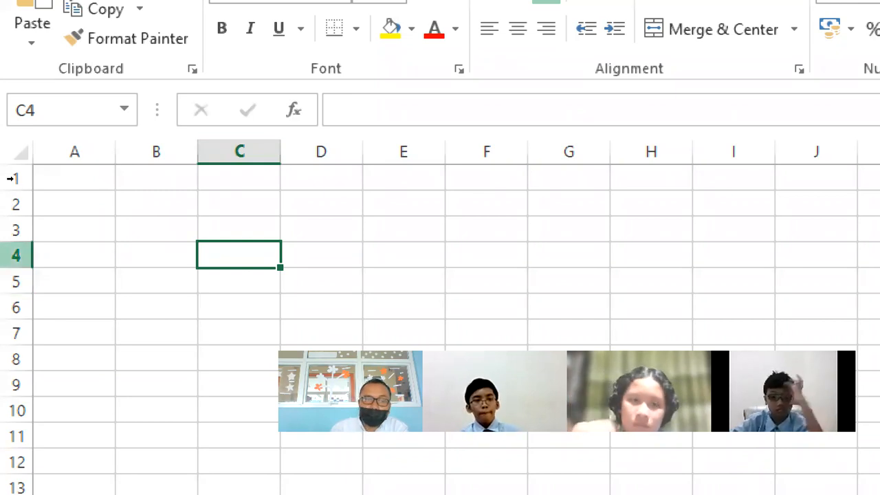
Highlight all of row 4 and all of column C, and return to their intersection at cell C4.
{"action": "left_click", "coordinate": [15, 255]}
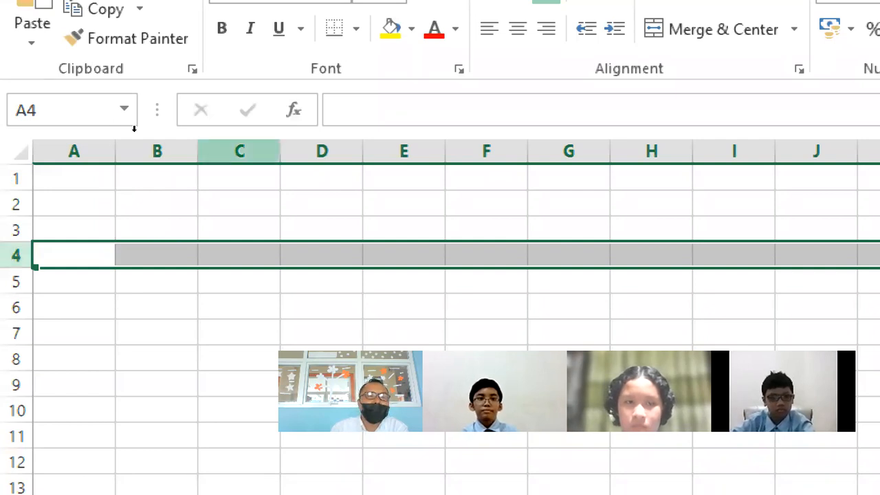
{"action": "left_click", "coordinate": [240, 151]}
{"action": "left_click", "coordinate": [239, 282]}
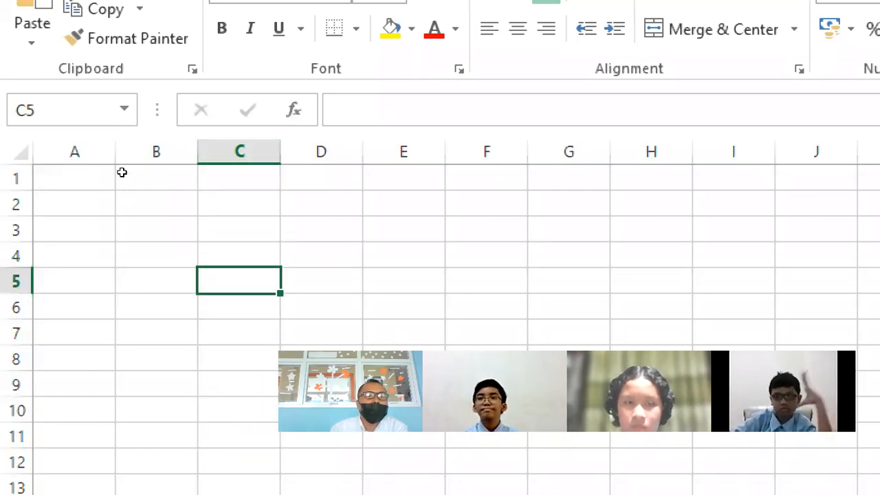
{"action": "left_click", "coordinate": [239, 229]}
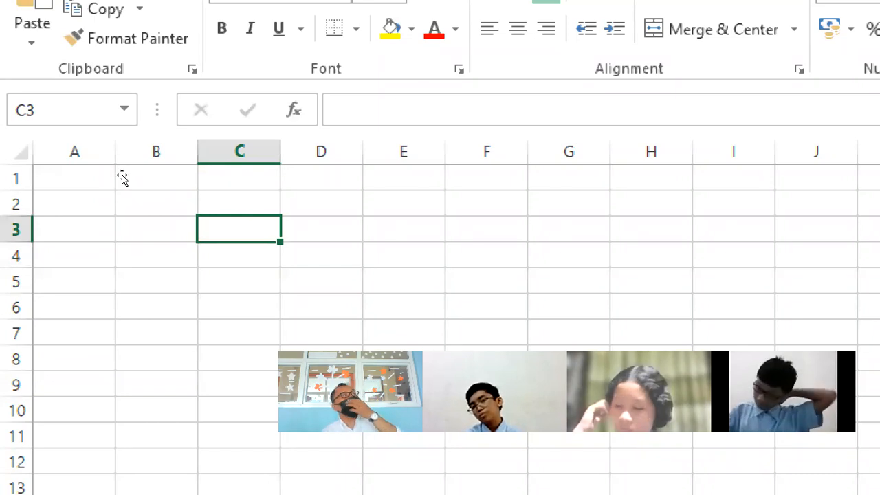
{"action": "key", "text": "Down"}
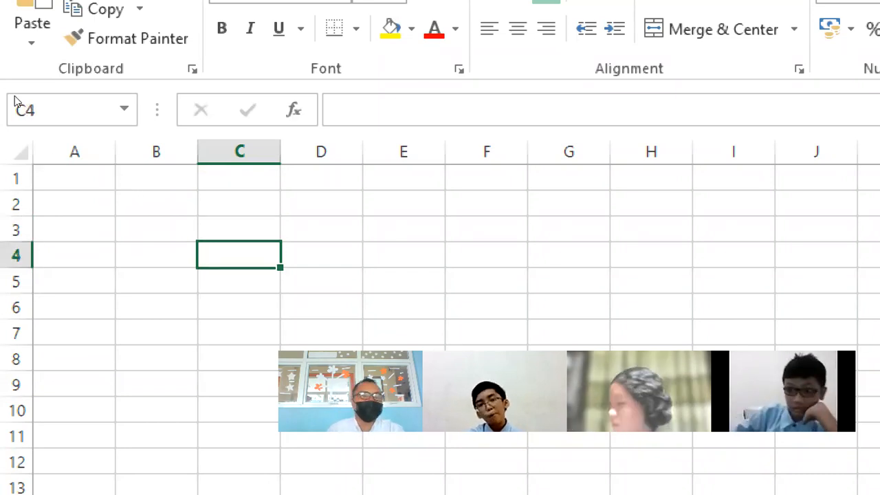
{"action": "key", "text": "Right"}
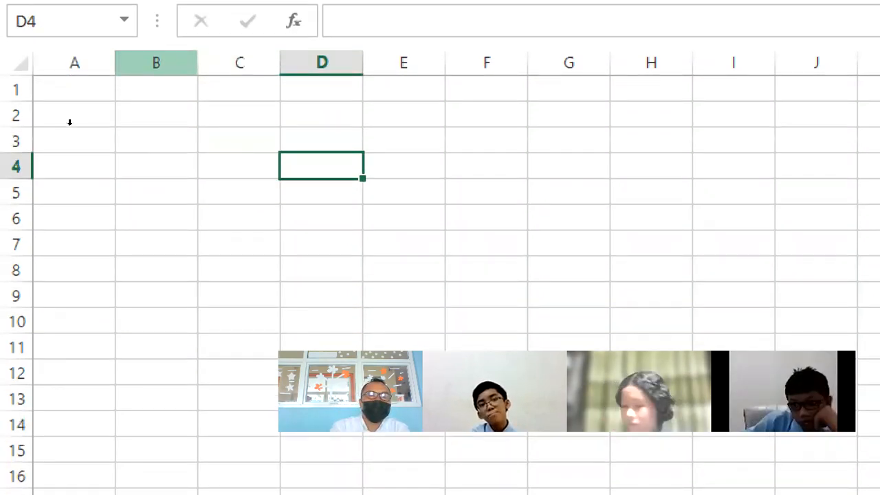
{"action": "key", "text": "Left"}
{"action": "key", "text": "Up"}
{"action": "key", "text": "Up"}
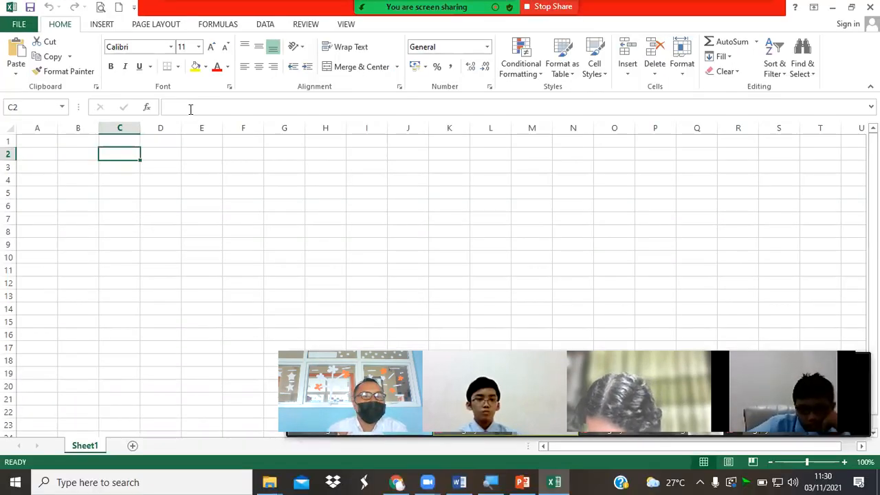
{"action": "left_click", "coordinate": [200, 194]}
{"action": "left_click", "coordinate": [121, 180]}
{"action": "left_click", "coordinate": [71, 152]}
{"action": "left_click", "coordinate": [43, 141]}
{"action": "left_click", "coordinate": [124, 170]}
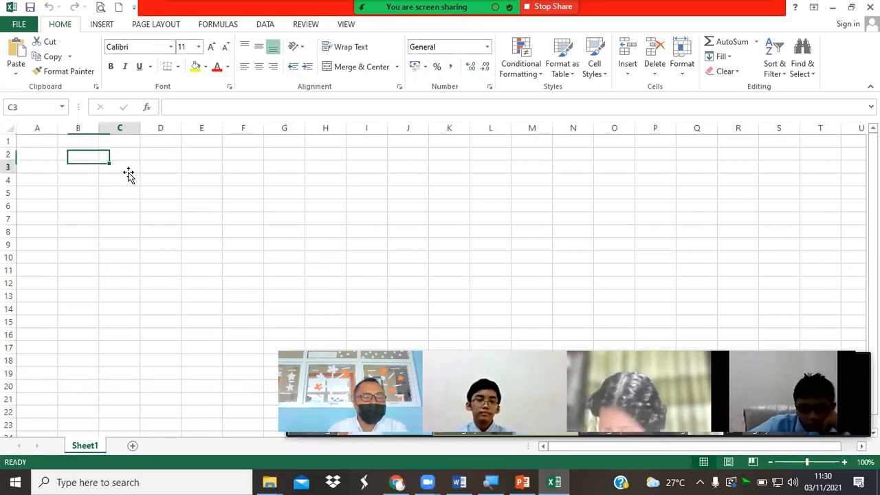
Enter the text "computer book" in cell B2.
{"action": "key", "text": "Left"}
{"action": "key", "text": "Right"}
{"action": "key", "text": "Up"}
{"action": "key", "text": "Left"}
{"action": "key", "text": "Left"}
{"action": "key", "text": "Right"}
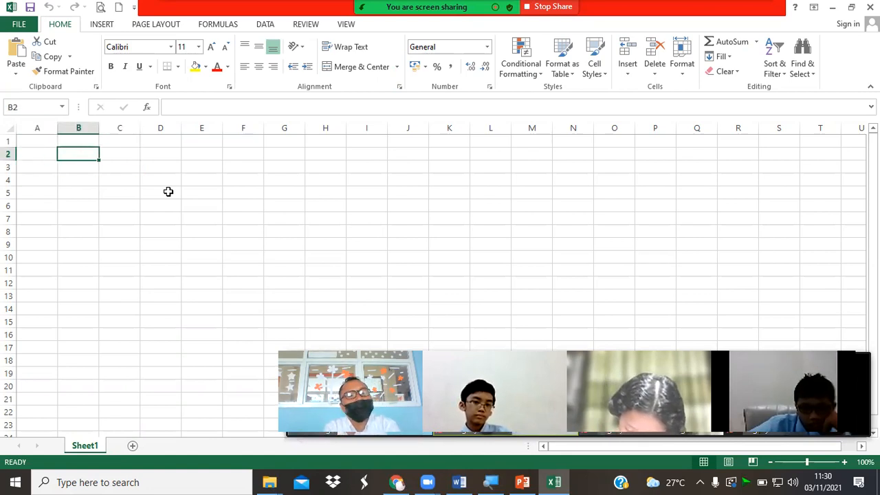
{"action": "type", "text": "compuger"}
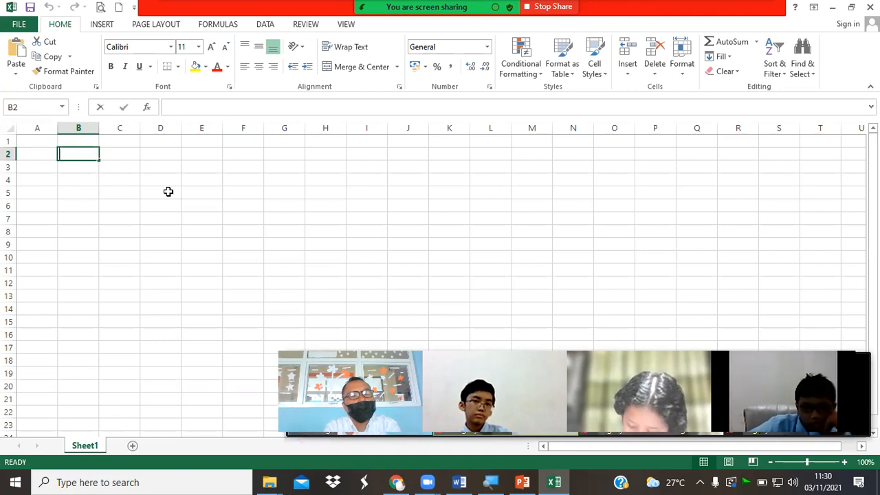
{"action": "key", "text": "BackSpace"}
{"action": "key", "text": "BackSpace"}
{"action": "key", "text": "BackSpace"}
{"action": "type", "text": "ter booko"}
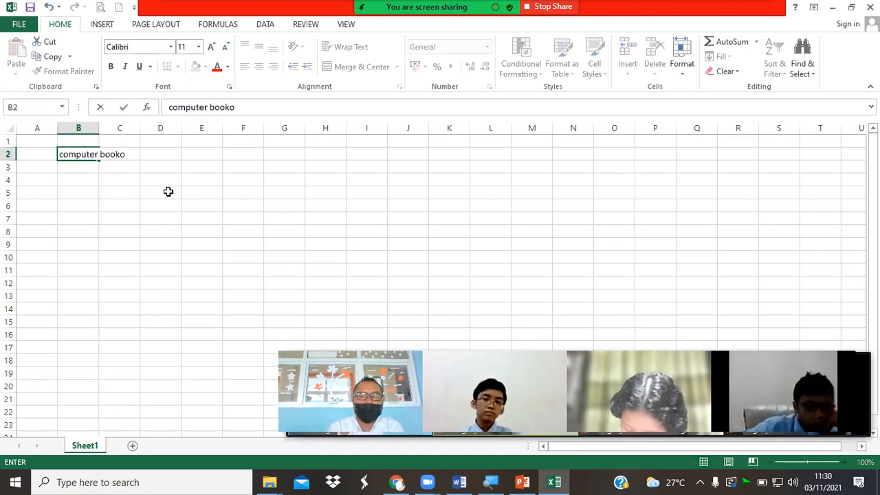
{"action": "key", "text": "BackSpace"}
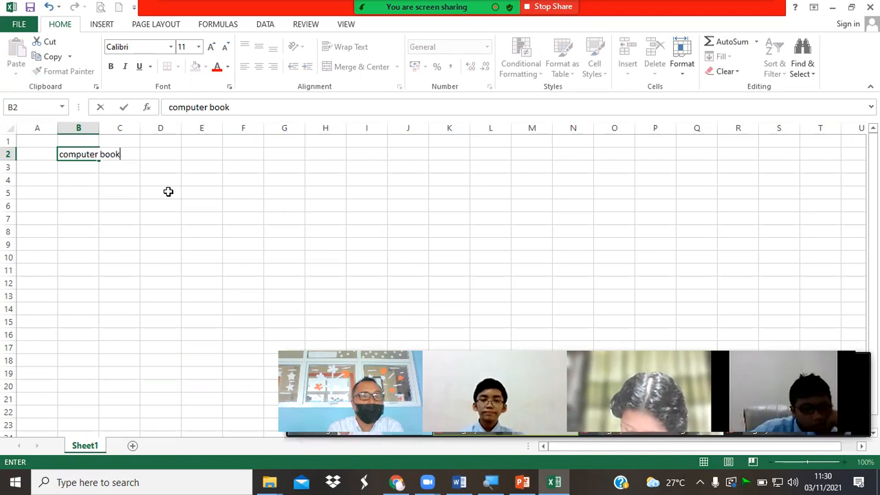
{"action": "key", "text": "Return"}
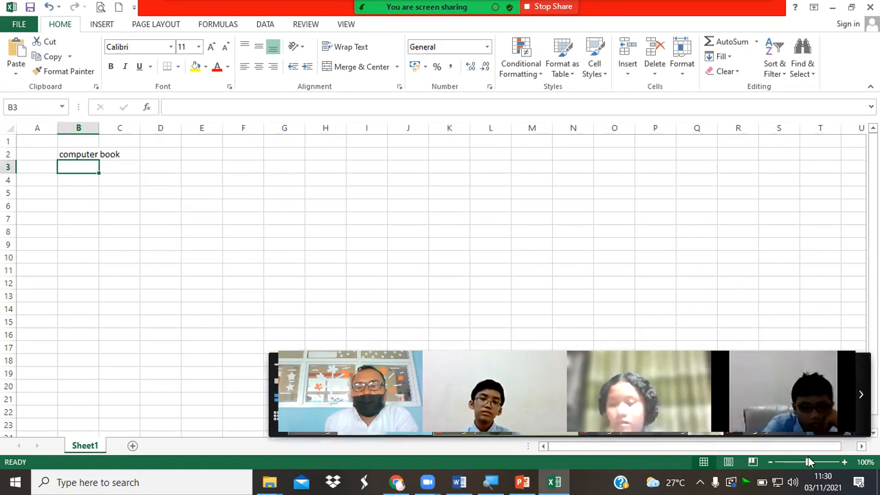
Widen column B so that the text "computer book" fits inside it.
{"action": "left_click", "coordinate": [844, 462]}
{"action": "left_click", "coordinate": [844, 462]}
{"action": "left_click", "coordinate": [812, 462]}
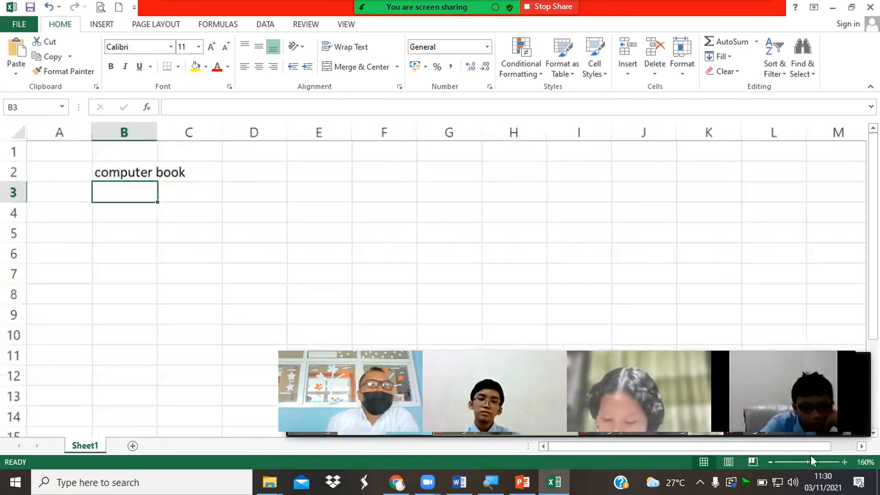
{"action": "left_click", "coordinate": [412, 290]}
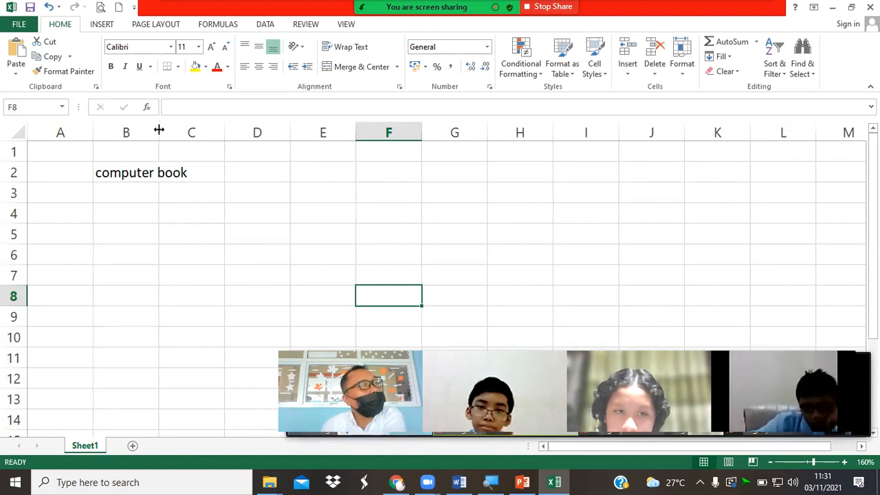
{"action": "mouse_move", "coordinate": [158, 130]}
{"action": "left_mouse_down"}
{"action": "mouse_move", "coordinate": [201, 133]}
{"action": "mouse_move", "coordinate": [150, 135]}
{"action": "left_mouse_up"}
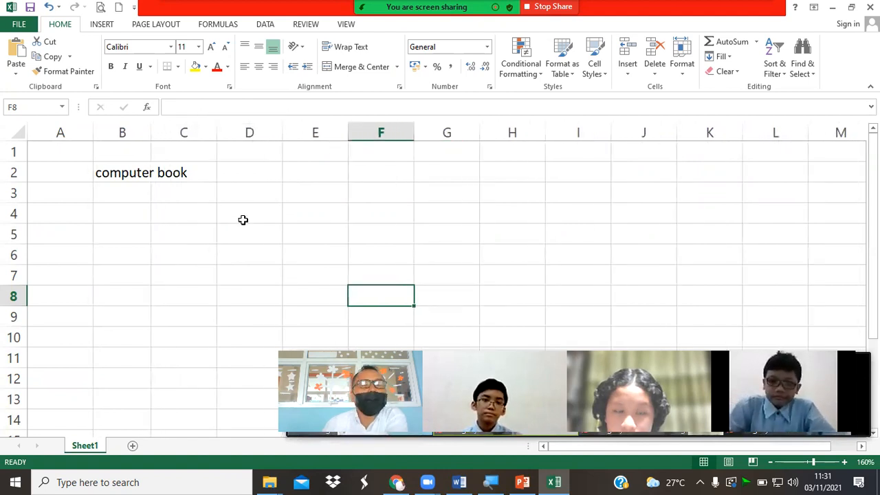
{"action": "double_click", "coordinate": [150, 131]}
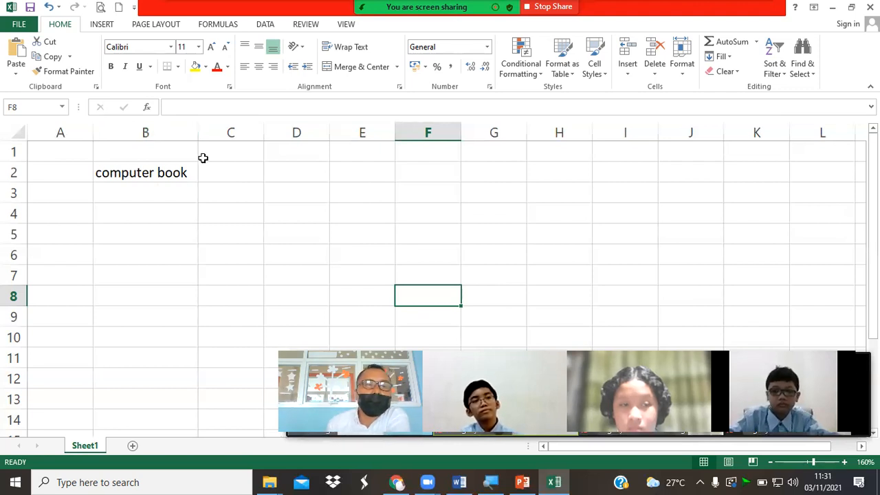
Enter "book" in cell D2 and narrow column D to just fit the word.
{"action": "left_click", "coordinate": [292, 167]}
{"action": "type", "text": "book"}
{"action": "key", "text": "Return"}
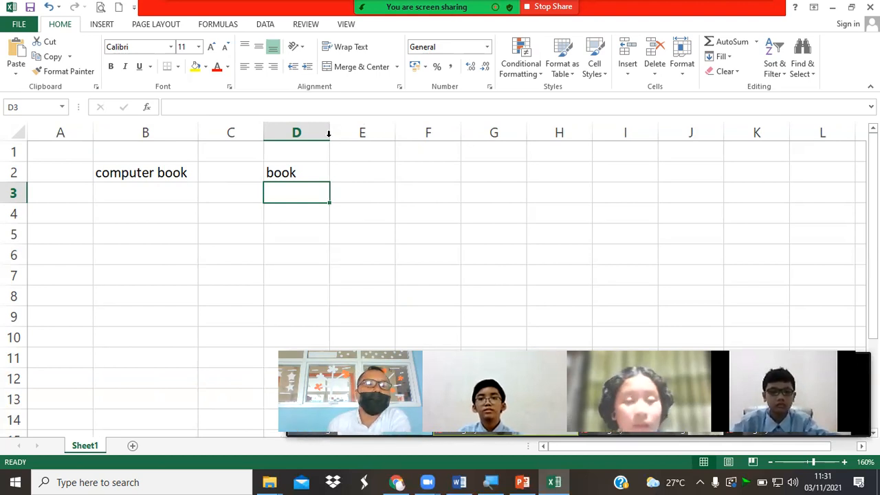
{"action": "left_click_drag", "start_coordinate": [328, 137], "coordinate": [303, 137]}
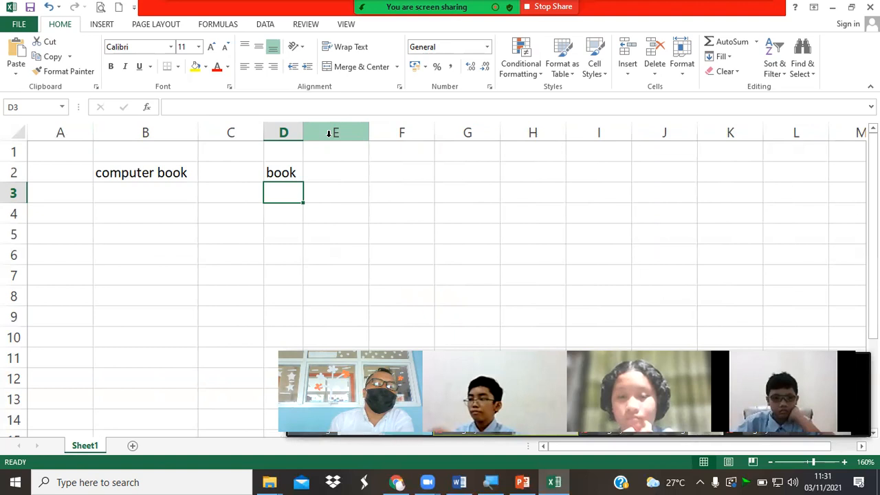
Narrow column B so its text spills over into column C, and clear the entry in cell D2.
{"action": "left_click", "coordinate": [151, 170]}
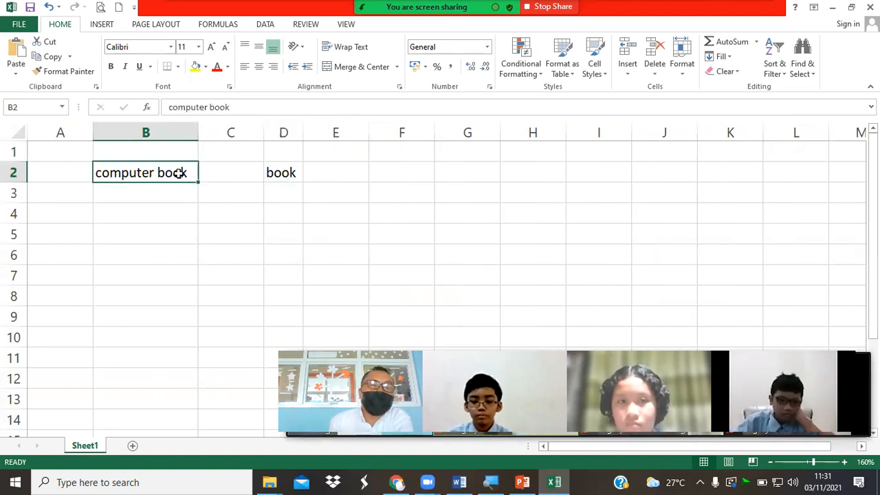
{"action": "left_click", "coordinate": [292, 170]}
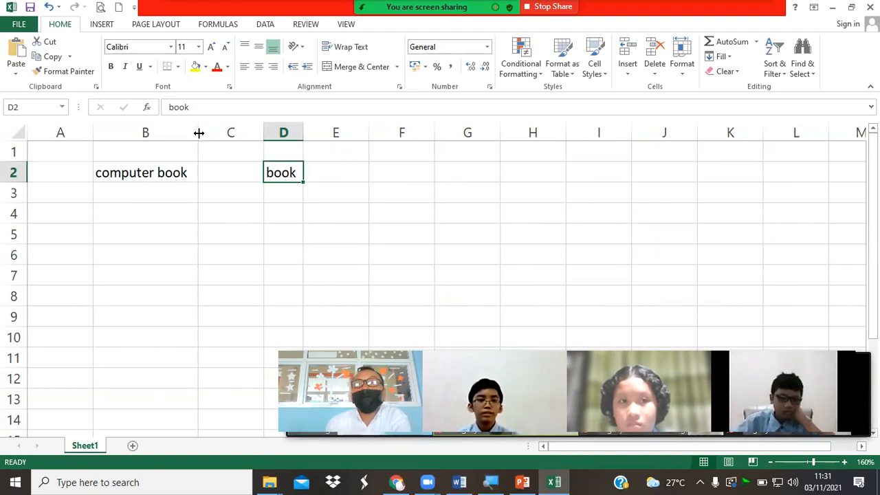
{"action": "left_click_drag", "start_coordinate": [199, 132], "coordinate": [143, 135]}
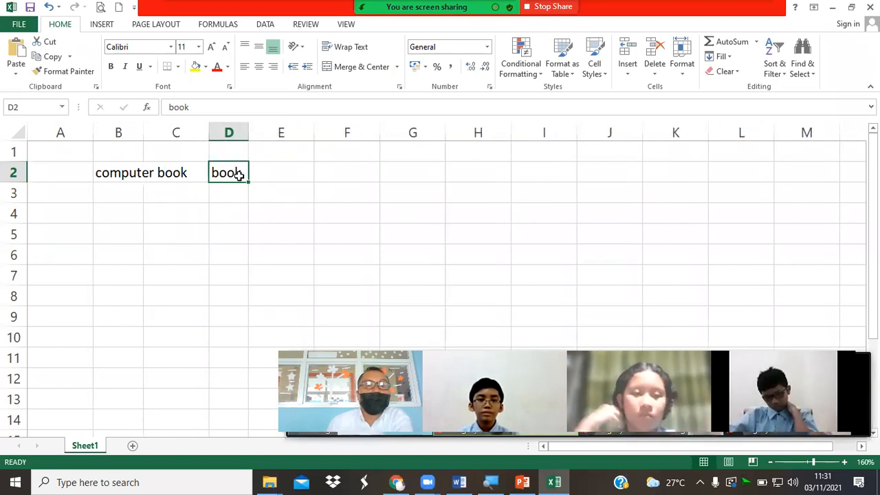
{"action": "key", "text": "Delete"}
{"action": "left_click", "coordinate": [193, 248]}
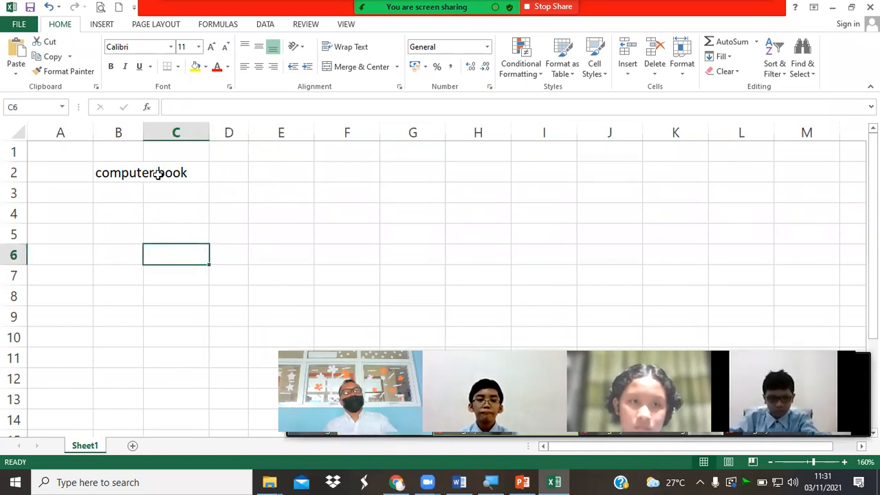
Widen column B to end right after the word "computer", and check the contents of cells B2 and C2.
{"action": "left_click_drag", "start_coordinate": [145, 131], "coordinate": [158, 132]}
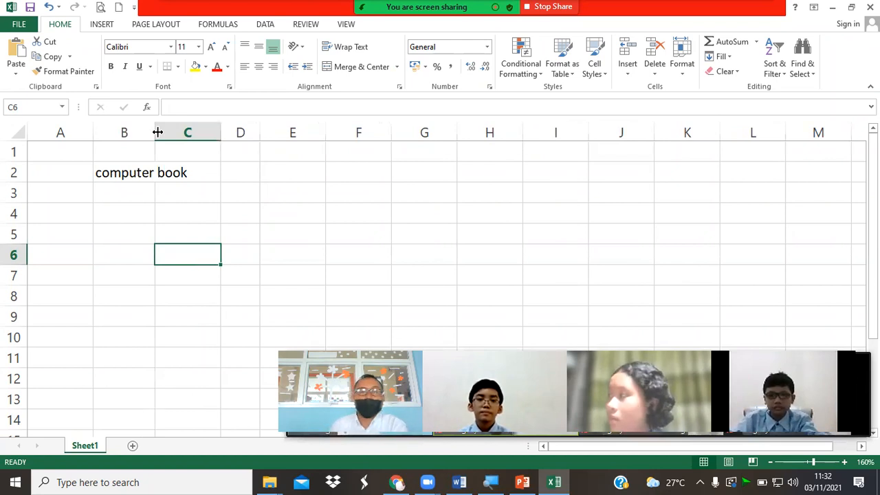
{"action": "left_click", "coordinate": [153, 172]}
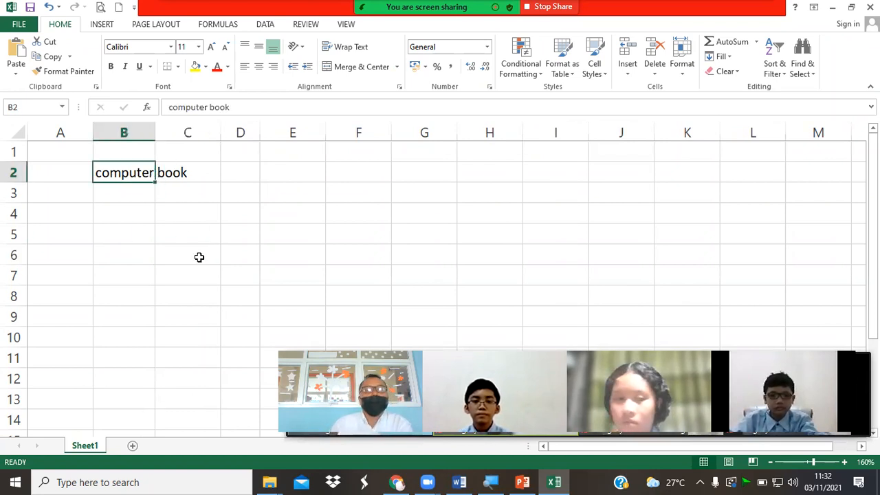
{"action": "left_click", "coordinate": [162, 174]}
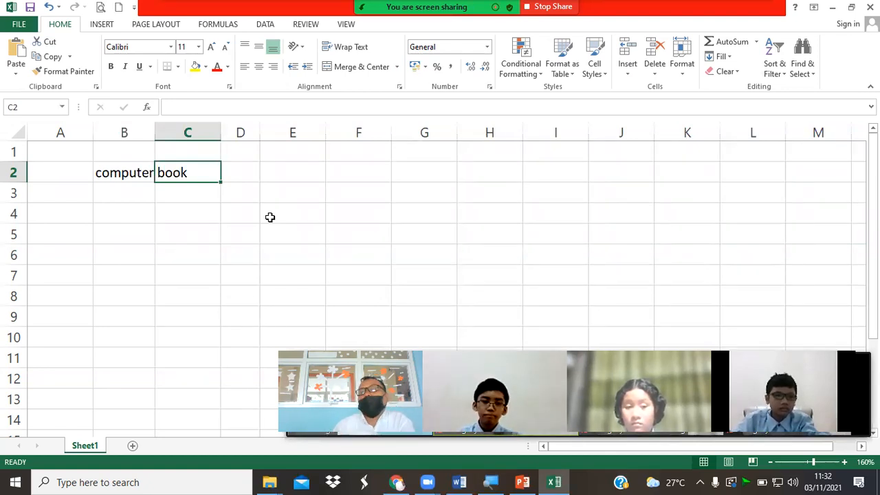
Enter "price" in cell D2 and widen column B enough to hold the full text "computer book".
{"action": "left_click", "coordinate": [242, 169]}
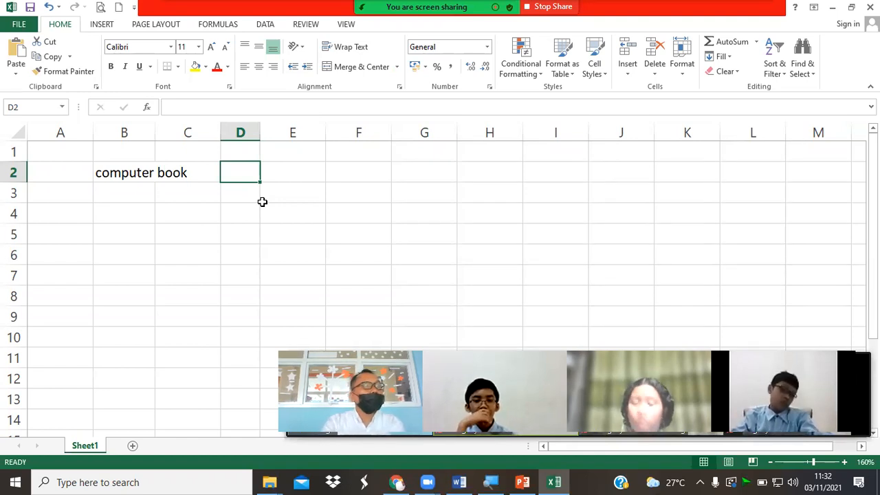
{"action": "type", "text": "price"}
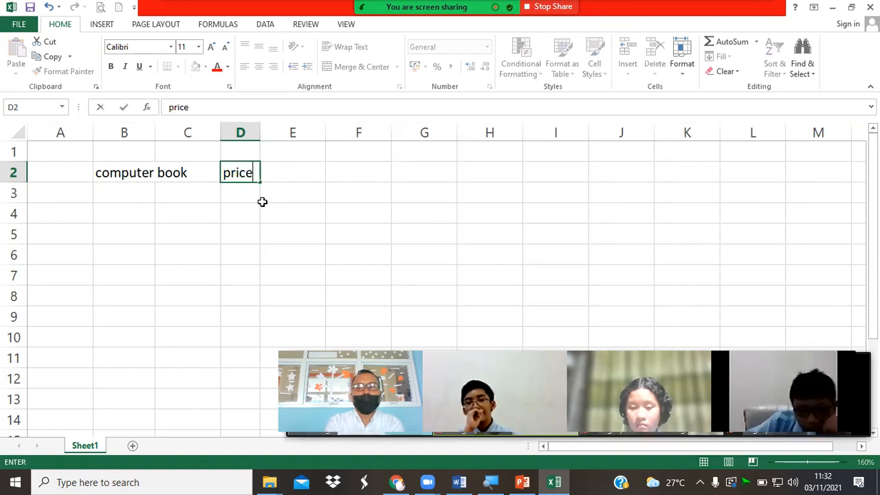
{"action": "key", "text": "Return"}
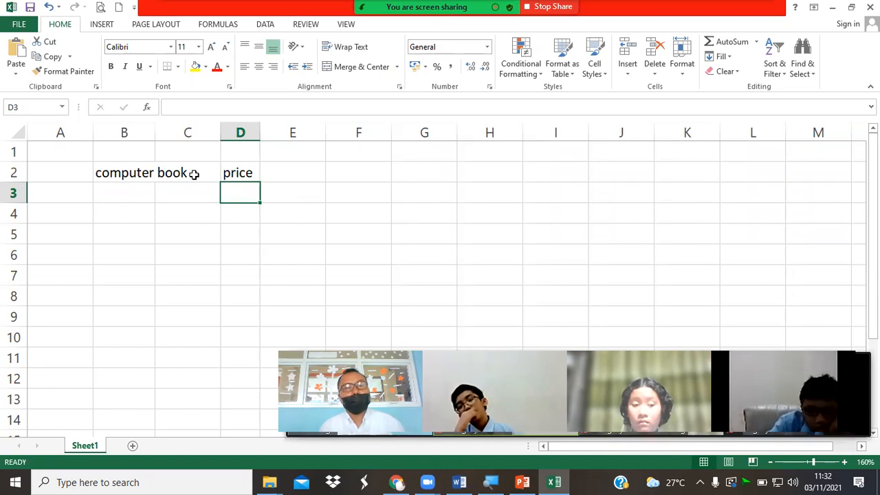
{"action": "left_click", "coordinate": [241, 175]}
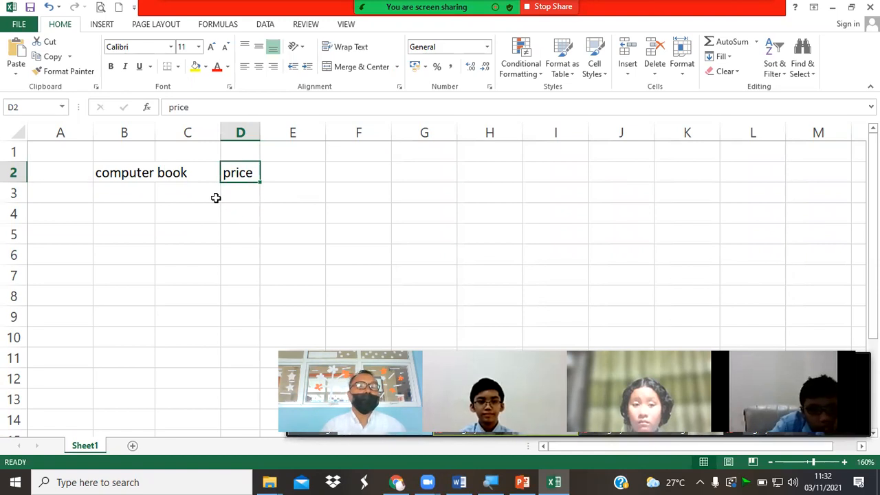
{"action": "left_click_drag", "start_coordinate": [154, 130], "coordinate": [193, 134]}
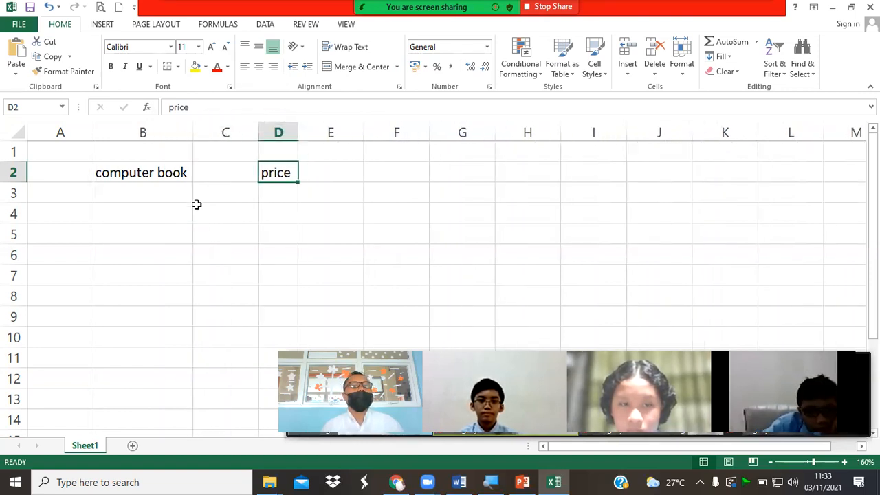
Narrow column B to end right after the word "computer" so the rest of the text spills over into column C.
{"action": "left_click", "coordinate": [346, 167]}
{"action": "left_click", "coordinate": [250, 173]}
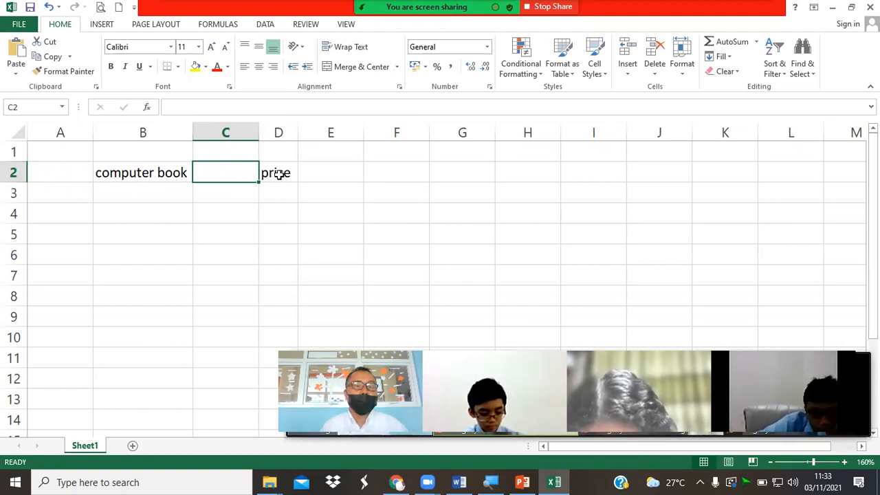
{"action": "left_click", "coordinate": [281, 173]}
{"action": "left_click", "coordinate": [219, 176]}
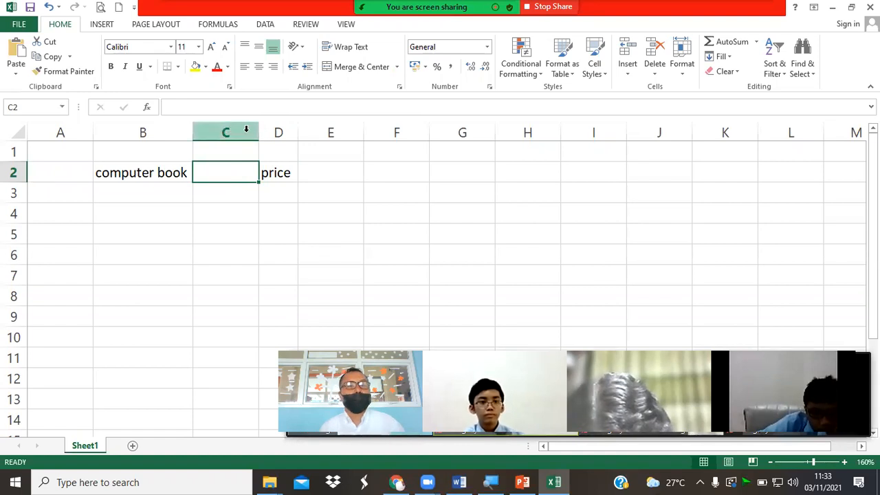
{"action": "left_click_drag", "start_coordinate": [191, 133], "coordinate": [156, 137]}
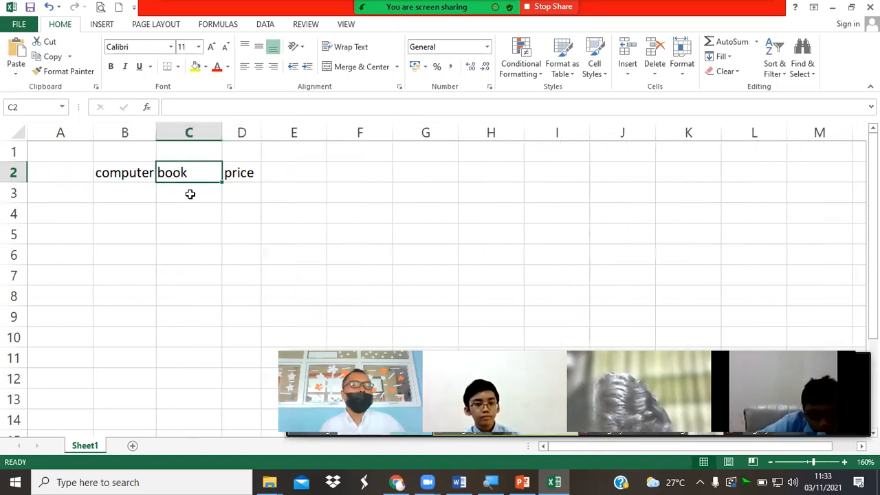
{"action": "left_click", "coordinate": [250, 240]}
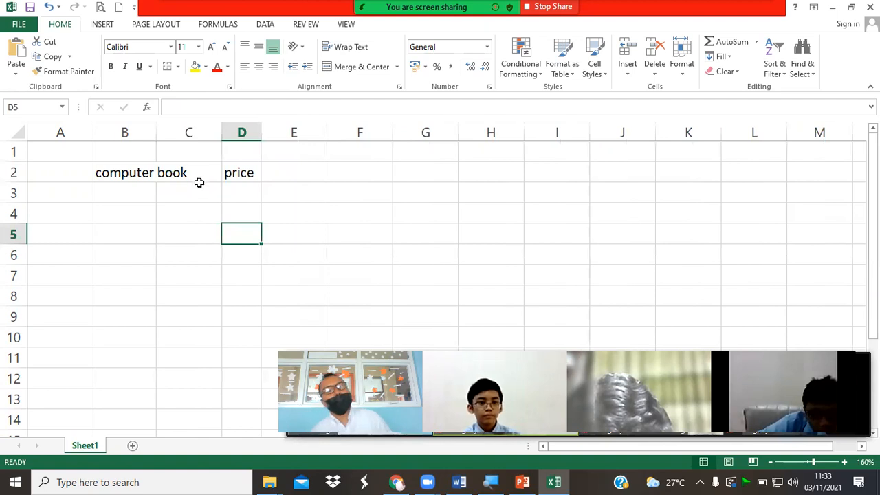
Check the actual contents of cells B2, C2 and D2 one by one.
{"action": "left_click", "coordinate": [198, 179]}
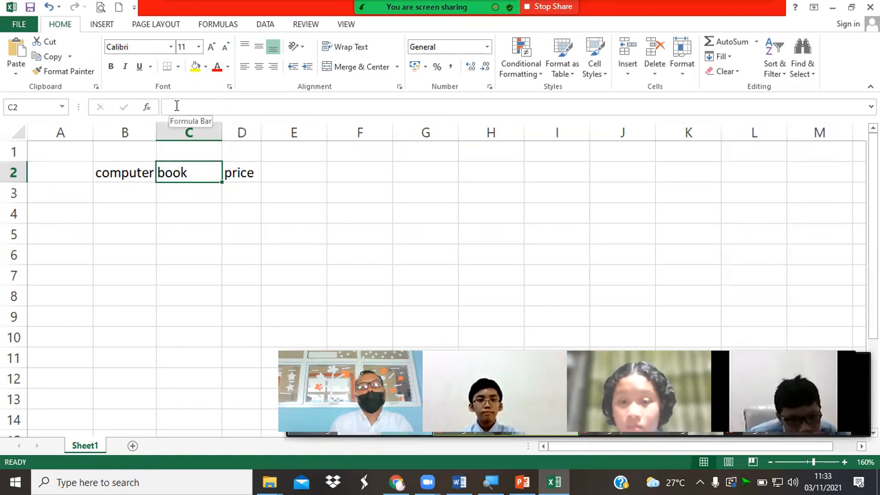
{"action": "left_click", "coordinate": [117, 171]}
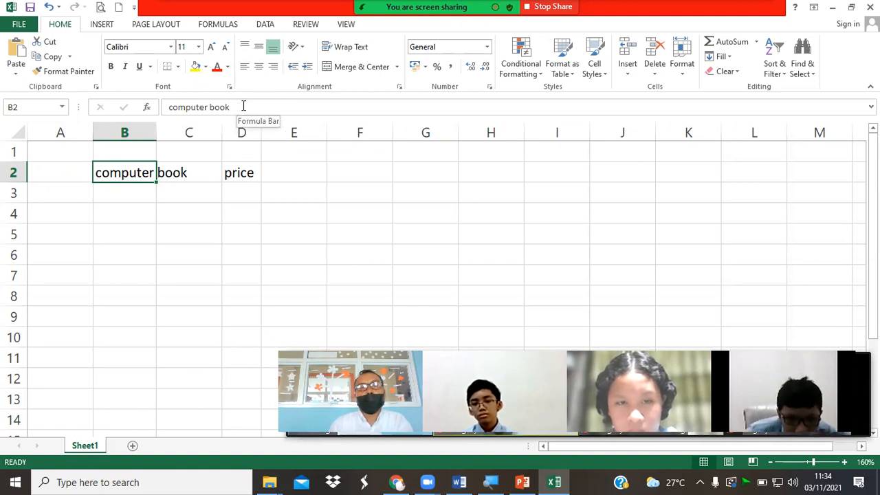
{"action": "left_click", "coordinate": [183, 172]}
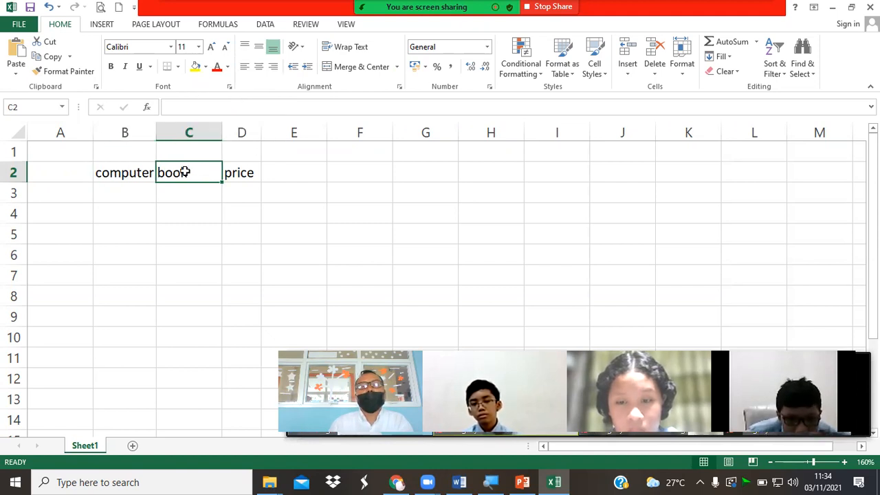
{"action": "left_click", "coordinate": [244, 170]}
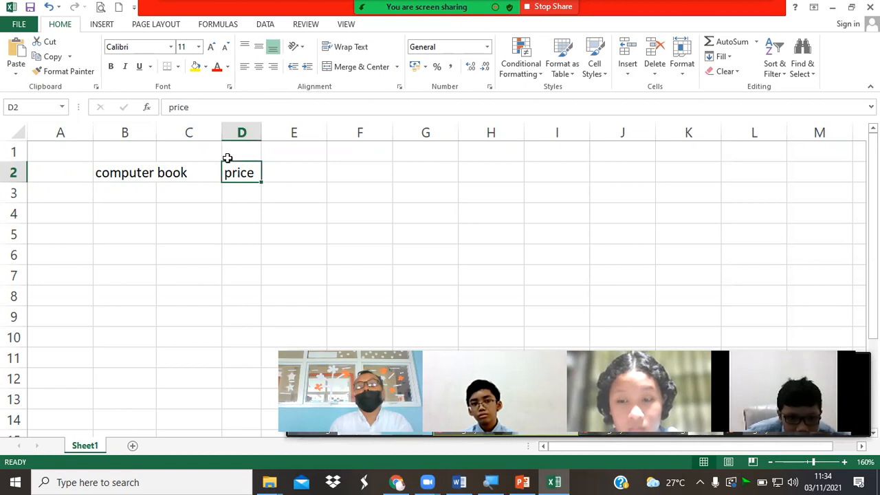
{"action": "left_click", "coordinate": [191, 168]}
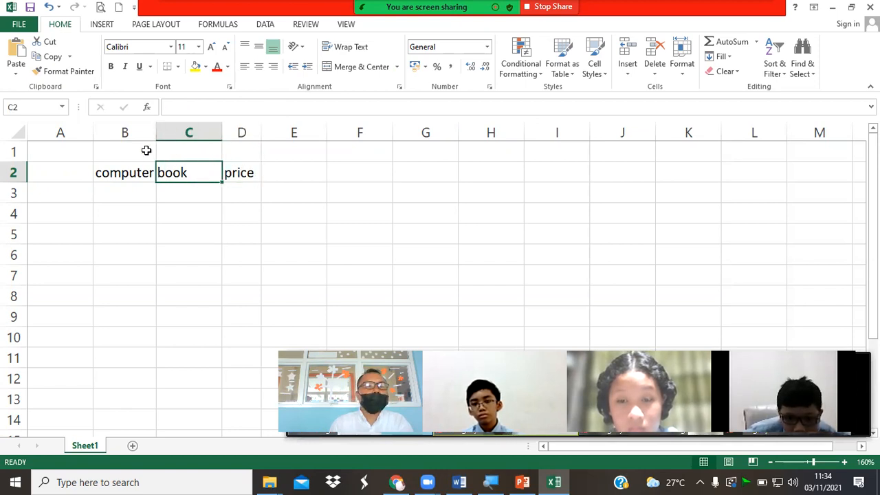
Widen column B enough to hold "computer book" and move "price" from cell D2 to C2.
{"action": "left_click_drag", "start_coordinate": [155, 134], "coordinate": [196, 138]}
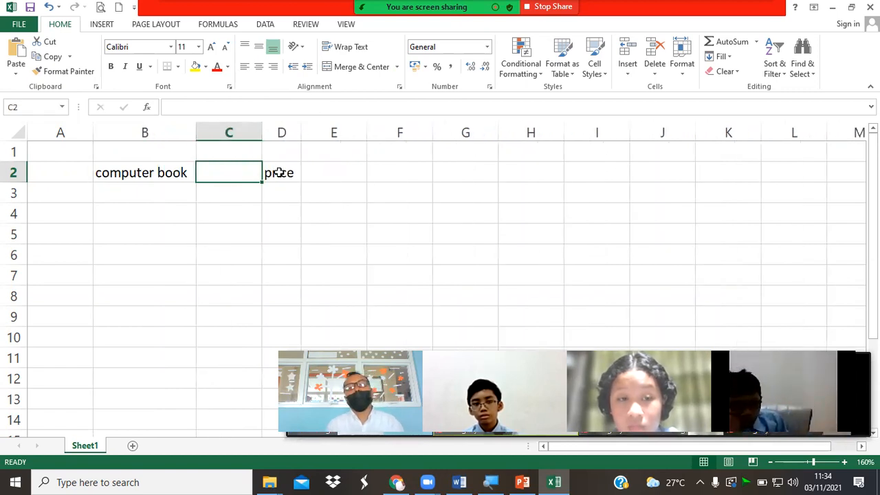
{"action": "left_click", "coordinate": [279, 180]}
{"action": "left_click_drag", "start_coordinate": [280, 185], "coordinate": [234, 172]}
{"action": "left_click", "coordinate": [355, 208]}
{"action": "left_click", "coordinate": [227, 200]}
{"action": "left_click", "coordinate": [325, 188]}
{"action": "left_click", "coordinate": [287, 255]}
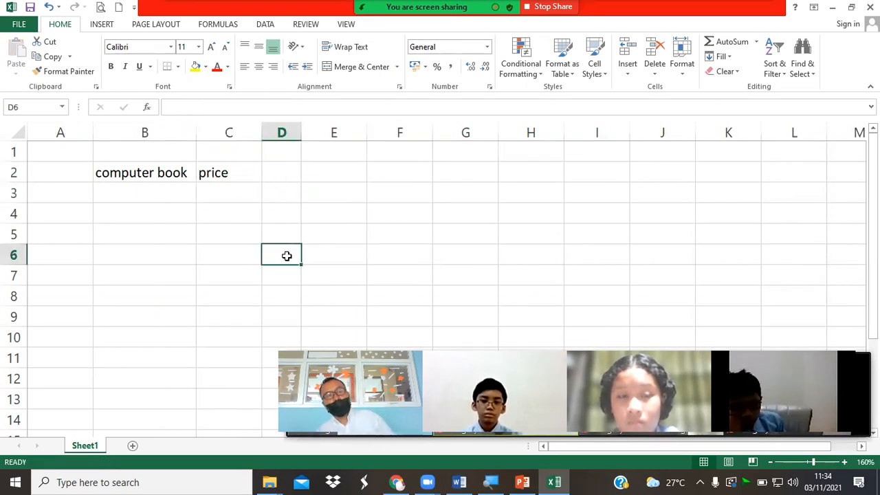
Move the entries "computer book" and "price" in B2:C2 down one row to B3:C3.
{"action": "left_click", "coordinate": [162, 189]}
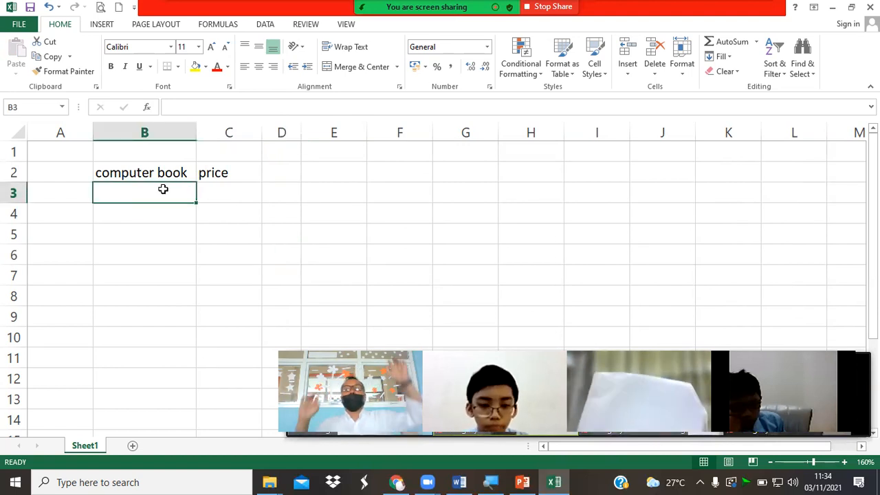
{"action": "key", "text": "Up"}
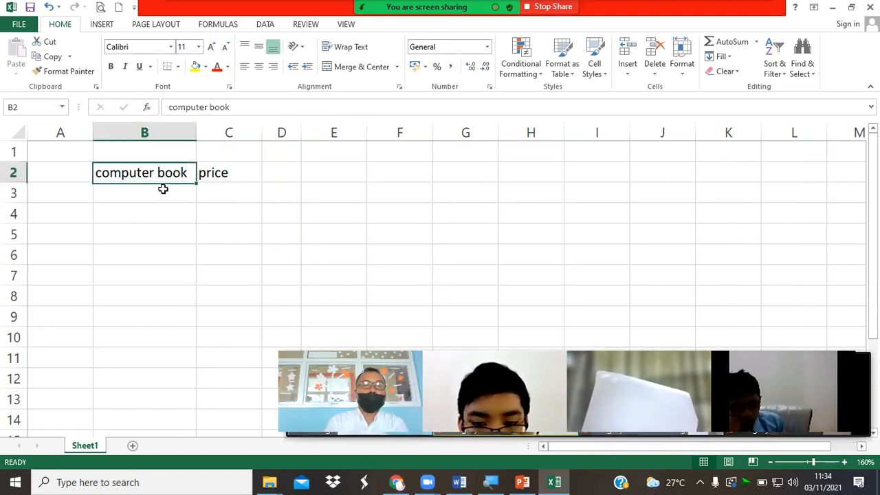
{"action": "left_click", "coordinate": [236, 172]}
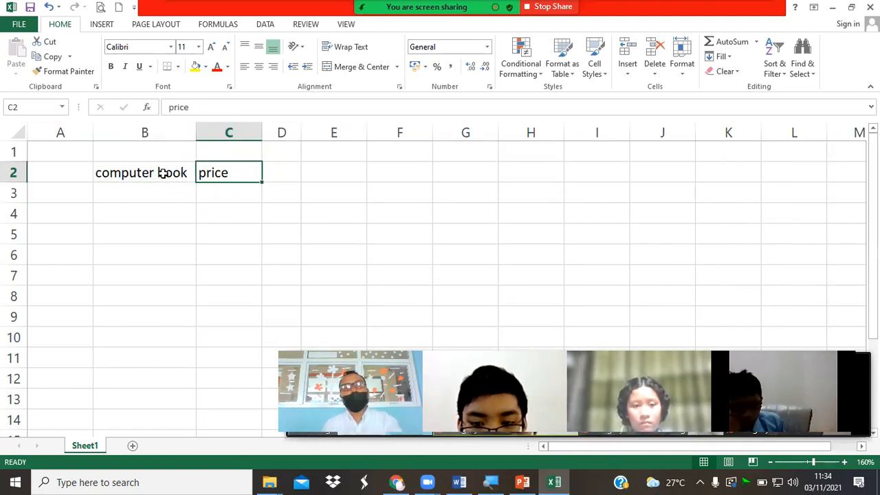
{"action": "left_click_drag", "start_coordinate": [161, 174], "coordinate": [200, 177]}
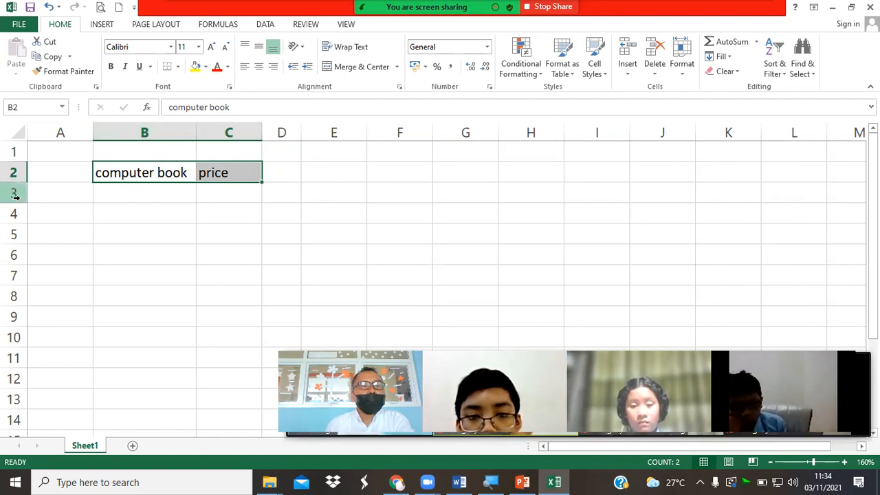
{"action": "left_click_drag", "start_coordinate": [167, 202], "coordinate": [220, 173]}
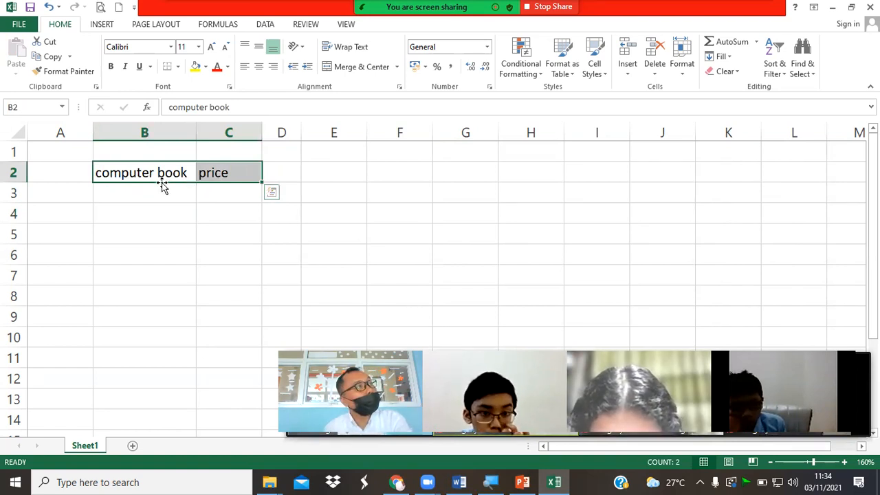
{"action": "left_click_drag", "start_coordinate": [162, 183], "coordinate": [163, 203]}
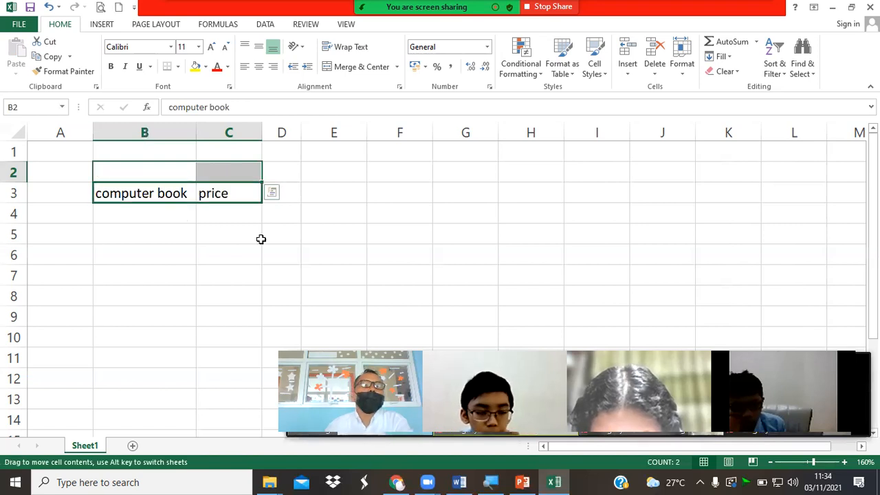
{"action": "left_click", "coordinate": [311, 184]}
Enter the heading "name" in cell B2 and move "price" from C3 up to C2.
{"action": "left_click", "coordinate": [175, 179]}
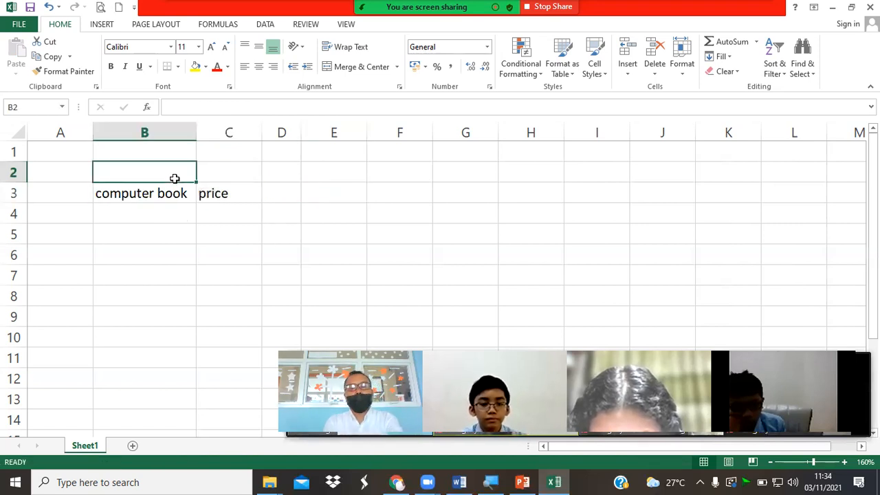
{"action": "type", "text": "name"}
{"action": "key", "text": "Tab"}
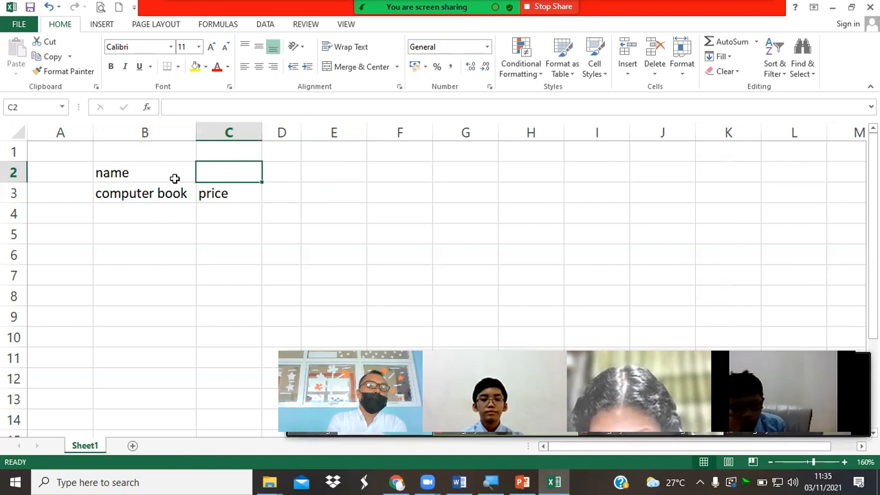
{"action": "key", "text": "Down"}
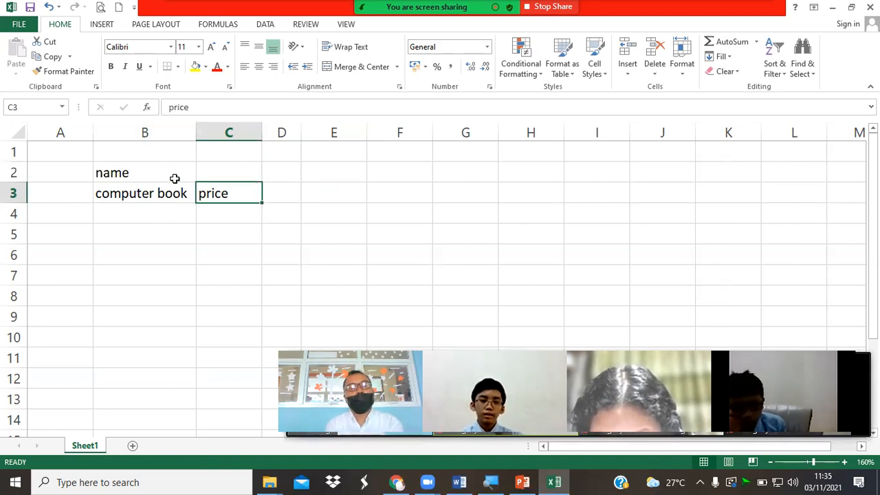
{"action": "left_click_drag", "start_coordinate": [241, 184], "coordinate": [242, 175]}
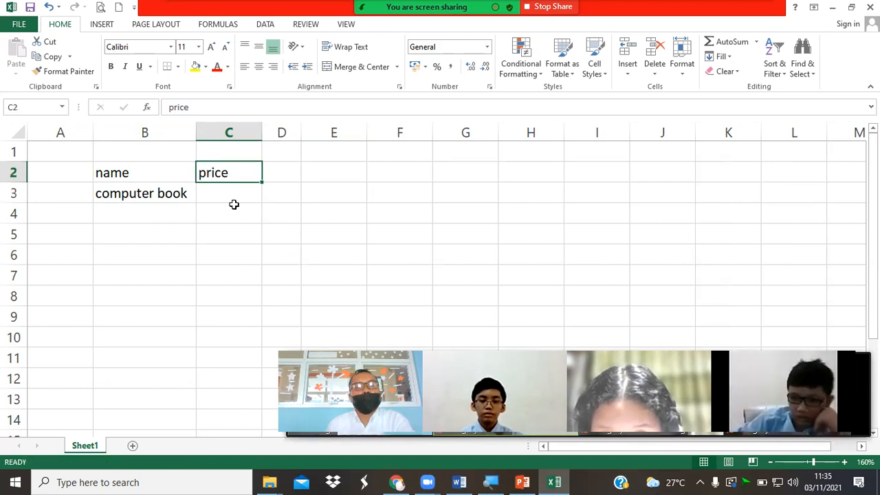
Undo the last move of "price" and transfer it from C3 to C2 with cut and paste instead.
{"action": "key", "text": "ctrl+c"}
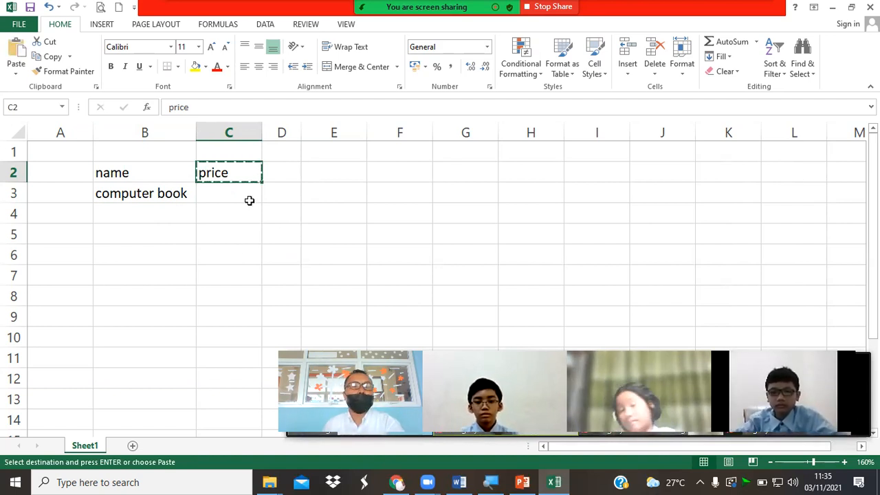
{"action": "left_click", "coordinate": [249, 194]}
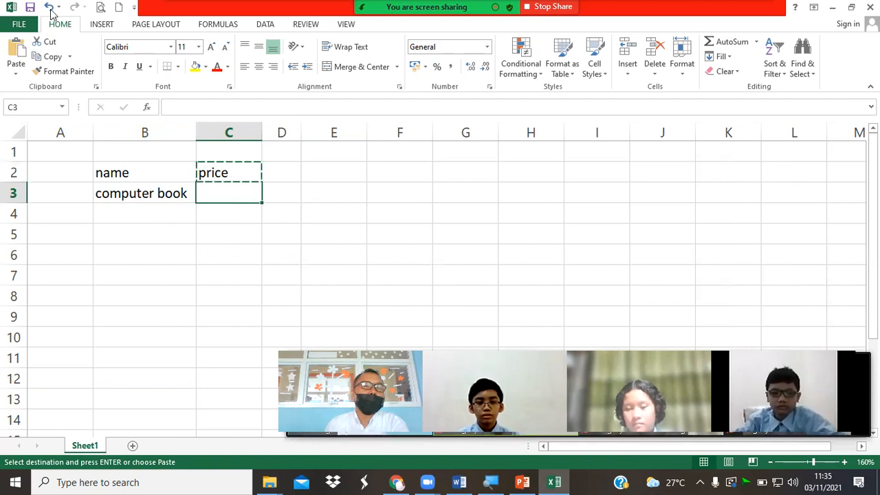
{"action": "key", "text": "ctrl+v"}
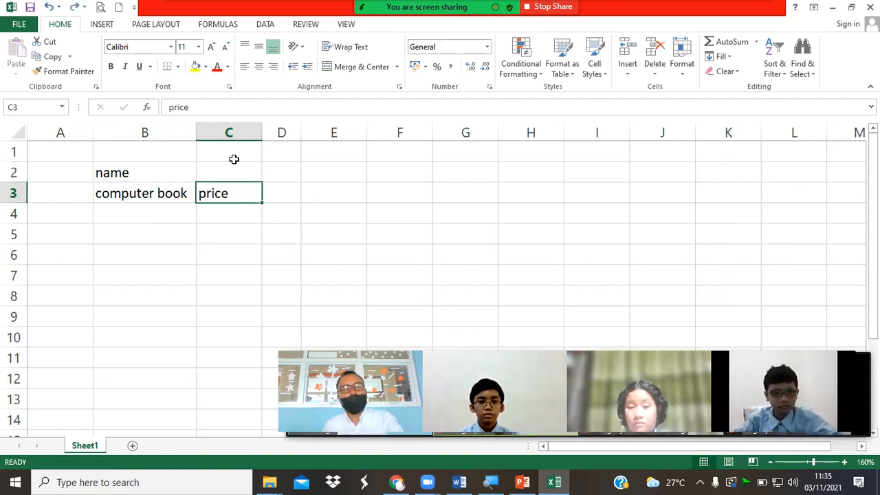
{"action": "right_click", "coordinate": [247, 192]}
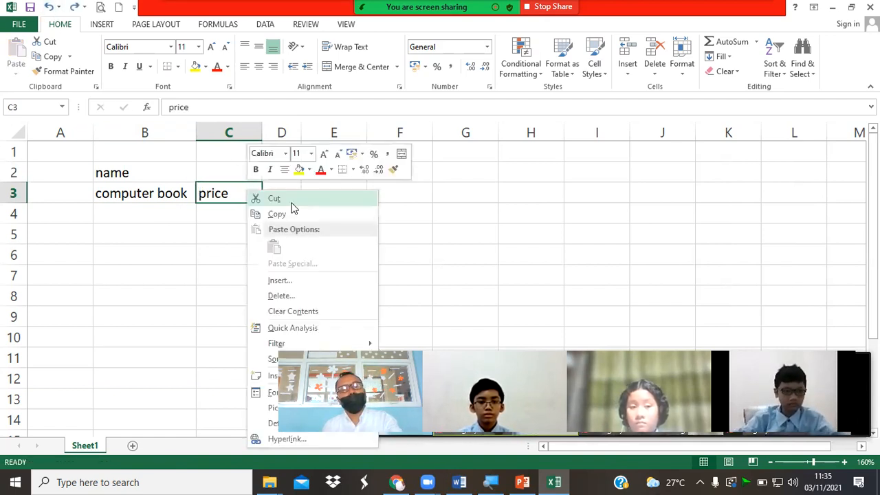
{"action": "left_click", "coordinate": [292, 201]}
{"action": "left_click", "coordinate": [238, 174]}
{"action": "right_click", "coordinate": [238, 174]}
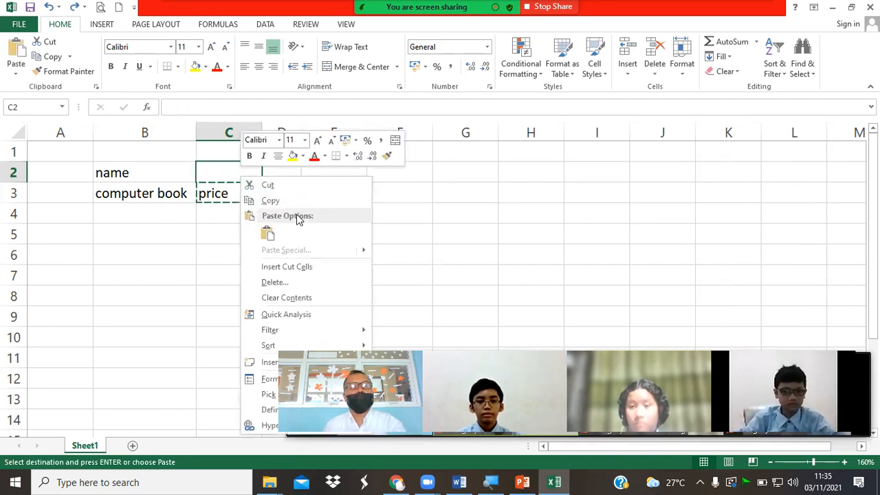
{"action": "left_click", "coordinate": [268, 235]}
{"action": "left_click", "coordinate": [347, 215]}
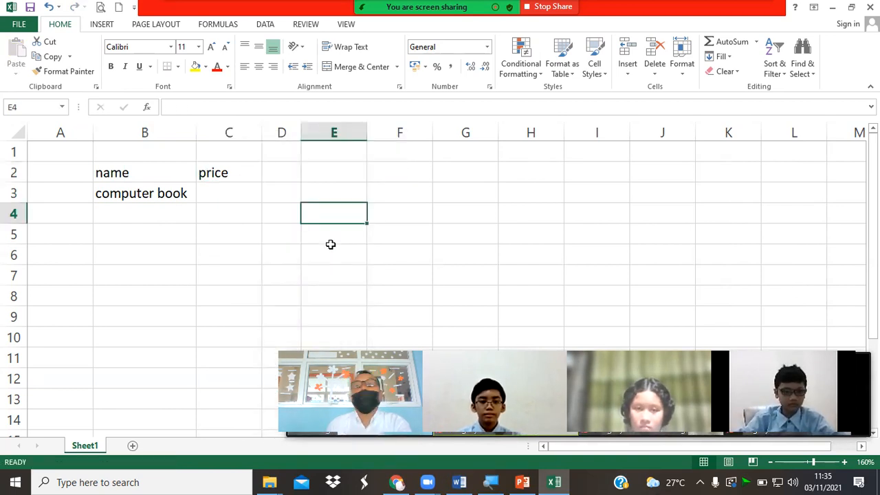
{"action": "left_click", "coordinate": [222, 173]}
{"action": "mouse_move", "coordinate": [230, 184]}
{"action": "left_mouse_down"}
{"action": "mouse_move", "coordinate": [258, 235]}
{"action": "mouse_move", "coordinate": [462, 187]}
{"action": "mouse_move", "coordinate": [301, 236]}
{"action": "mouse_move", "coordinate": [236, 171]}
{"action": "left_mouse_up"}
{"action": "left_click", "coordinate": [323, 213]}
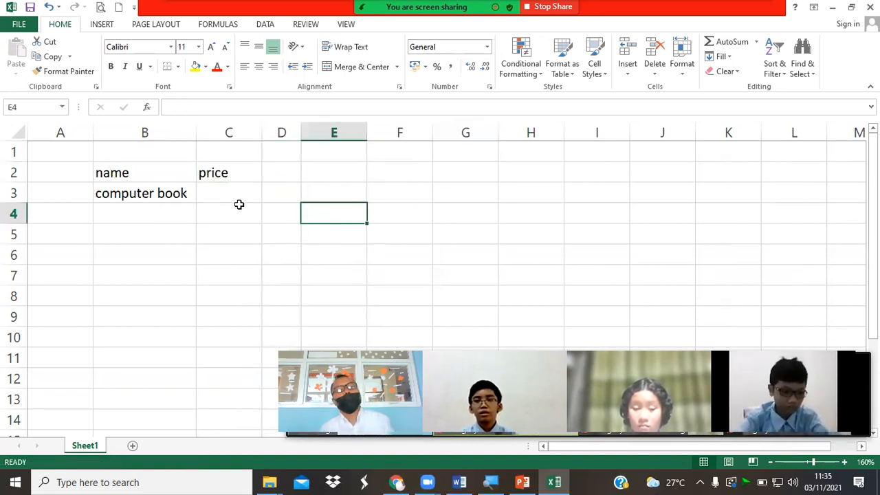
Enter the price 85000 for the computer book in cell C3.
{"action": "left_click", "coordinate": [232, 197]}
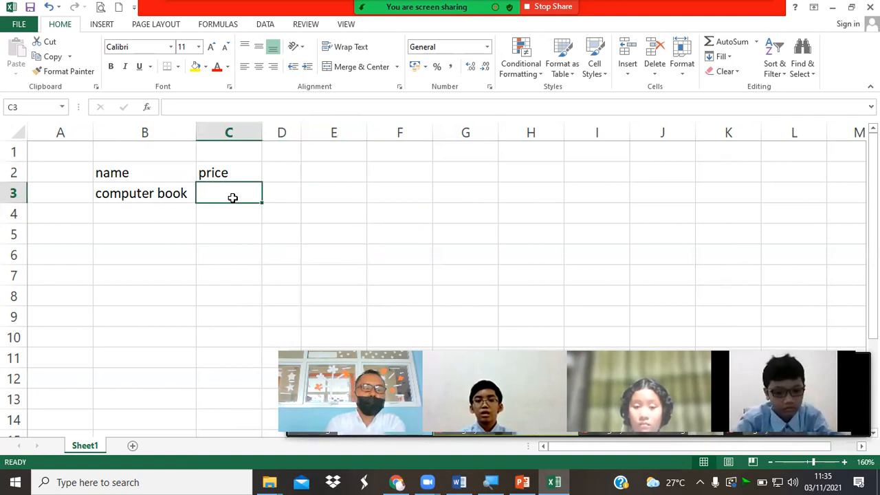
{"action": "type", "text": "85"}
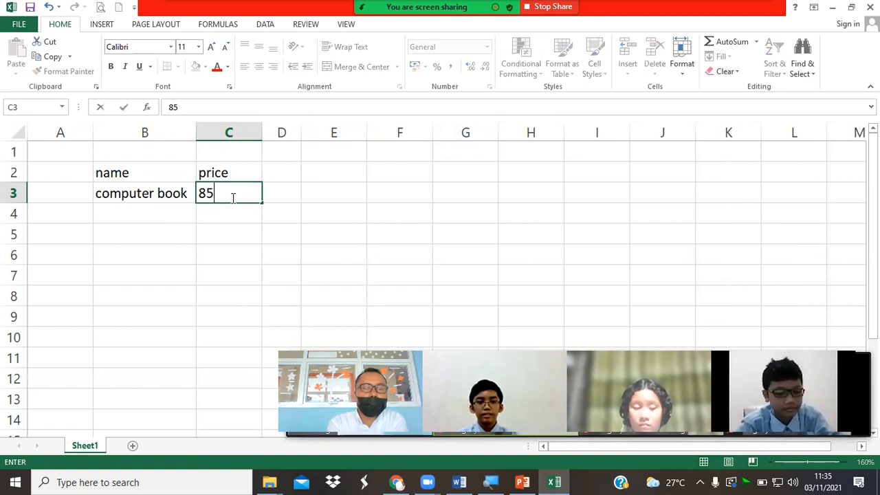
{"action": "type", "text": "000"}
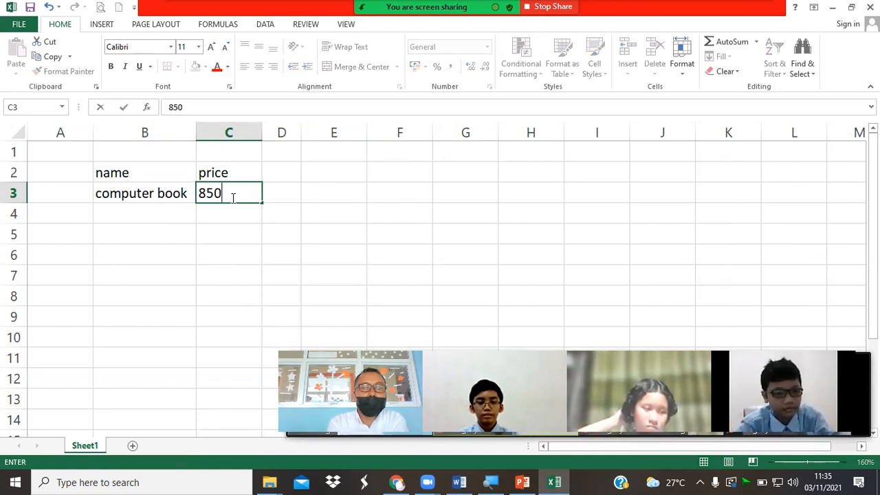
{"action": "key", "text": "ctrl+Return"}
{"action": "key", "text": "Return"}
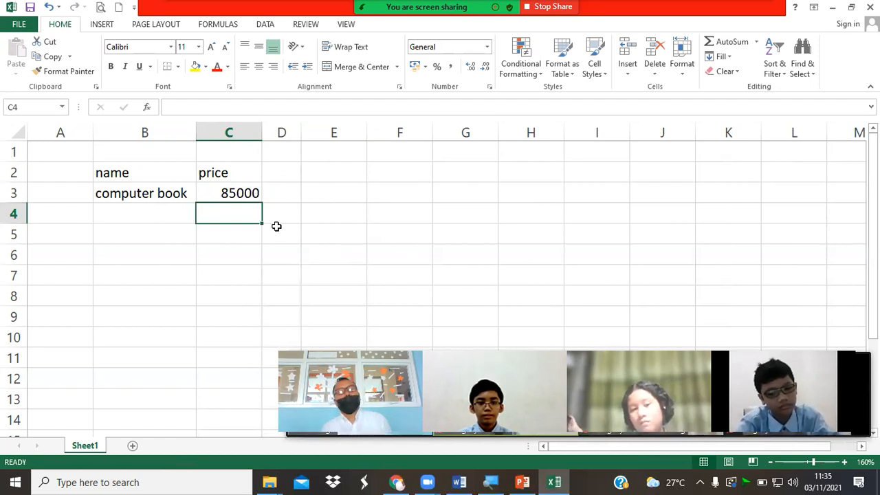
Enter the computer book's price as 85.000 with a point separator in cell D3.
{"action": "left_click", "coordinate": [237, 195]}
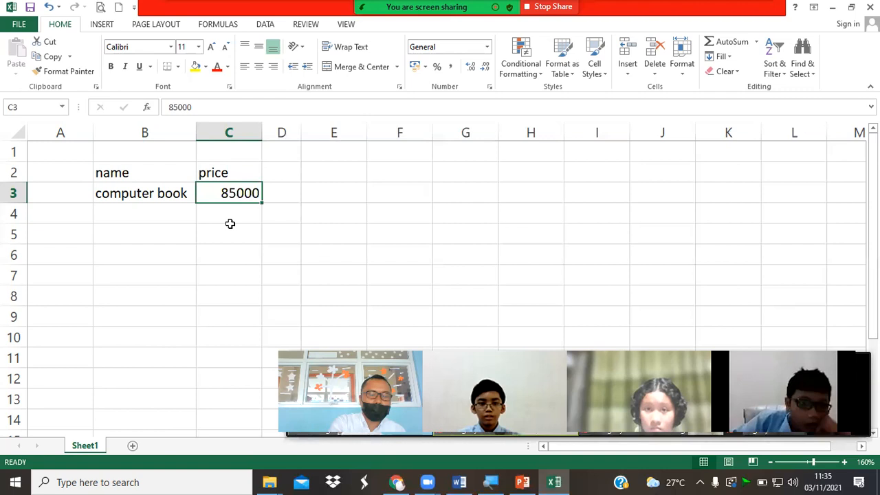
{"action": "key", "text": "Right"}
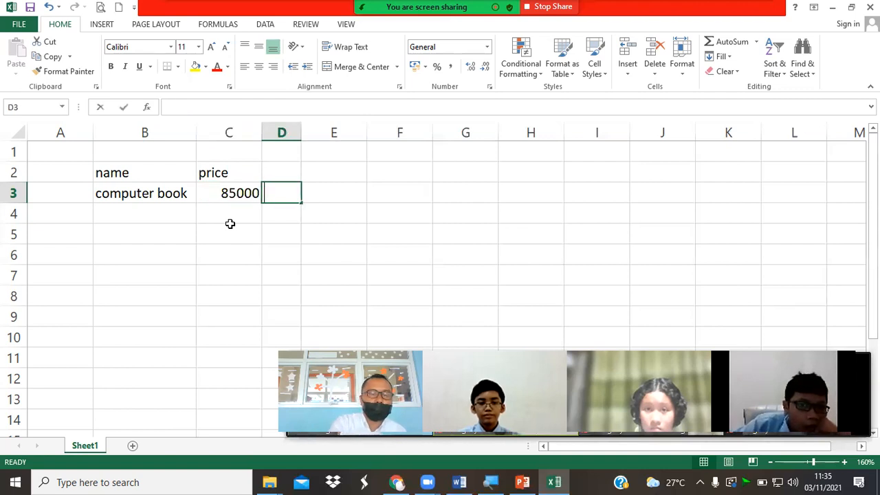
{"action": "type", "text": "85.000"}
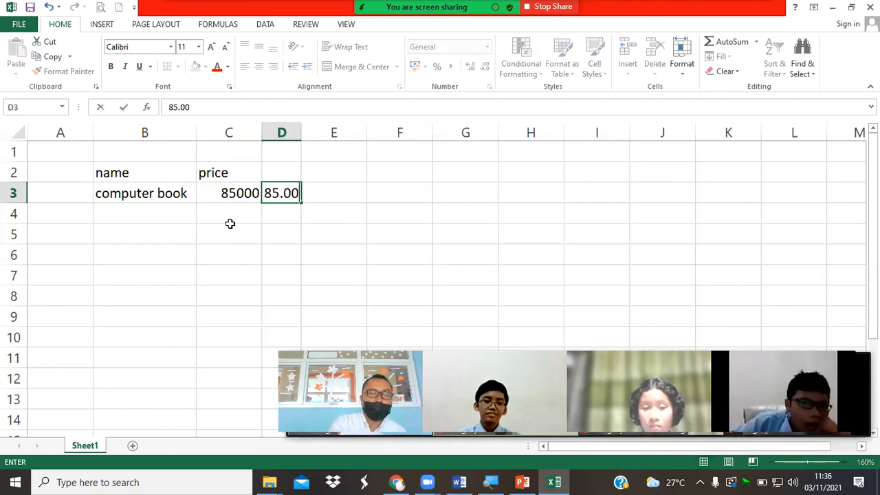
{"action": "key", "text": "Return"}
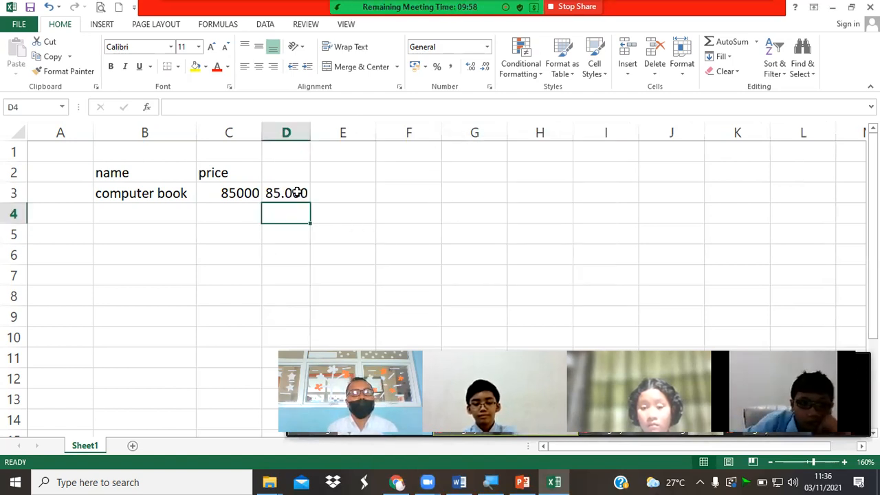
Compare the stored values and number formats of the prices in C3 and D3.
{"action": "left_click", "coordinate": [296, 193]}
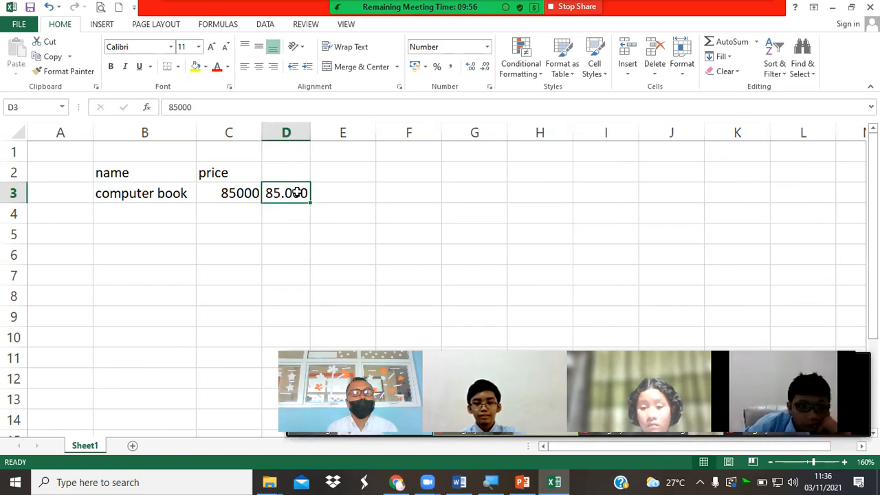
{"action": "left_click", "coordinate": [239, 194]}
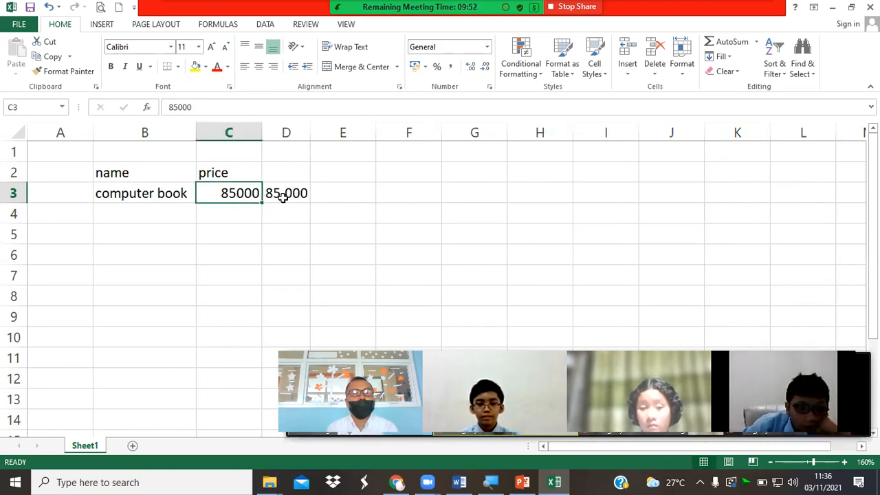
{"action": "left_click", "coordinate": [287, 195]}
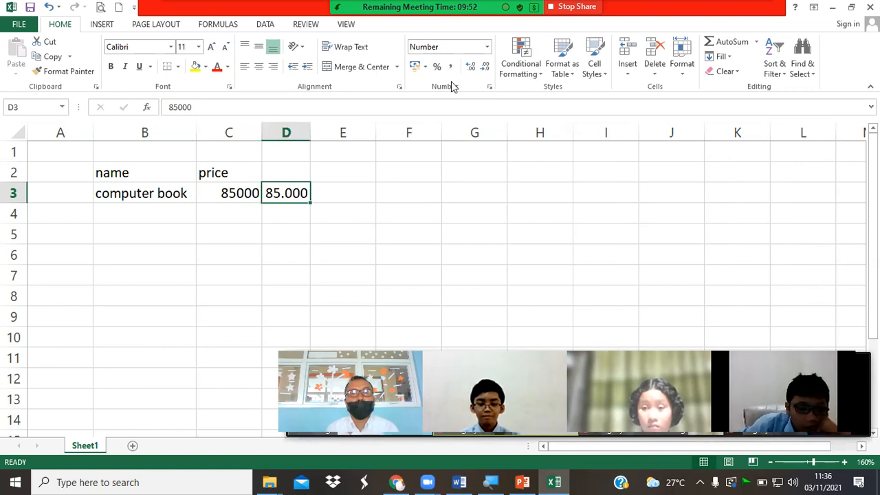
{"action": "left_click", "coordinate": [228, 191]}
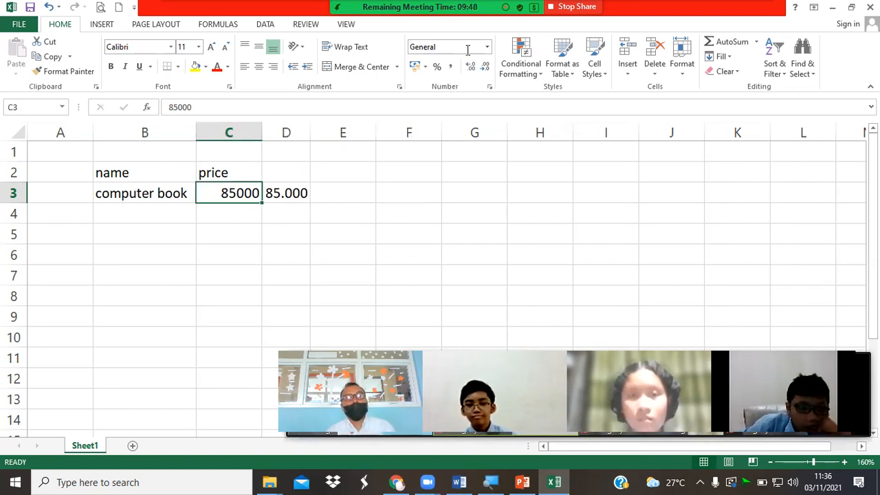
{"action": "key", "text": "ctrl"}
{"action": "key", "text": "ctrl"}
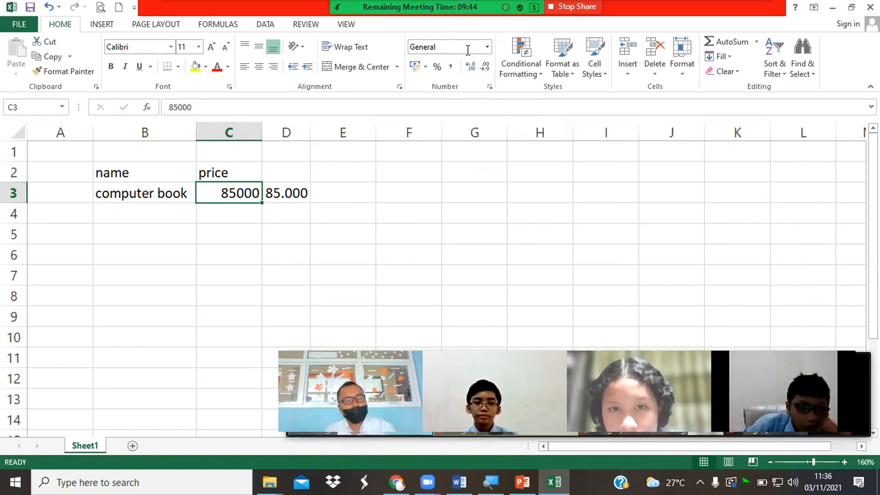
{"action": "key", "text": "super"}
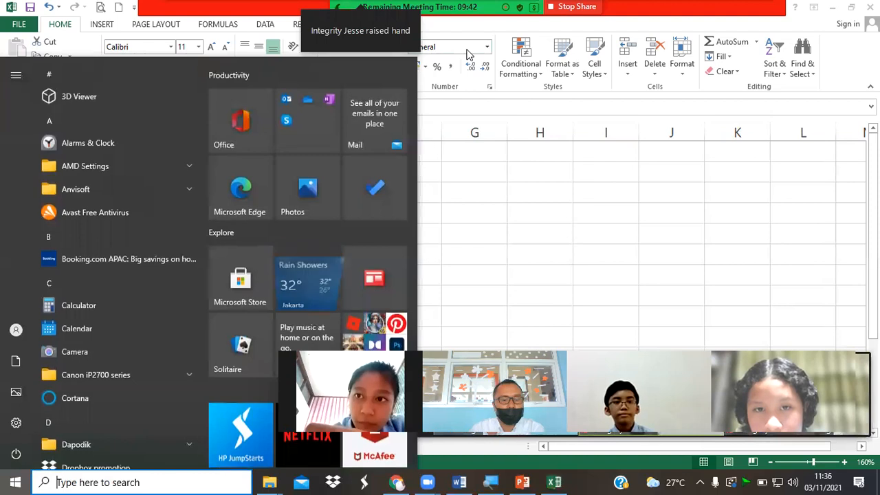
{"action": "key", "text": "super"}
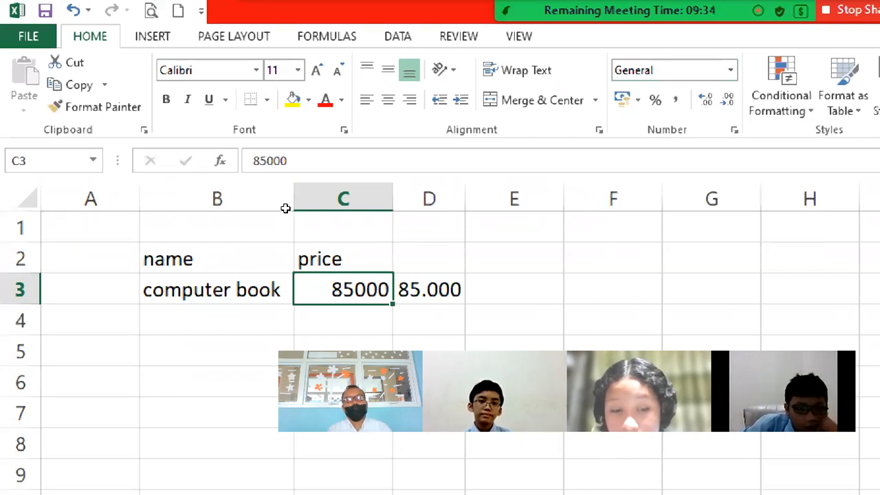
Set the number format of cell D3 to General and compare it with the price in C3.
{"action": "key", "text": "Right"}
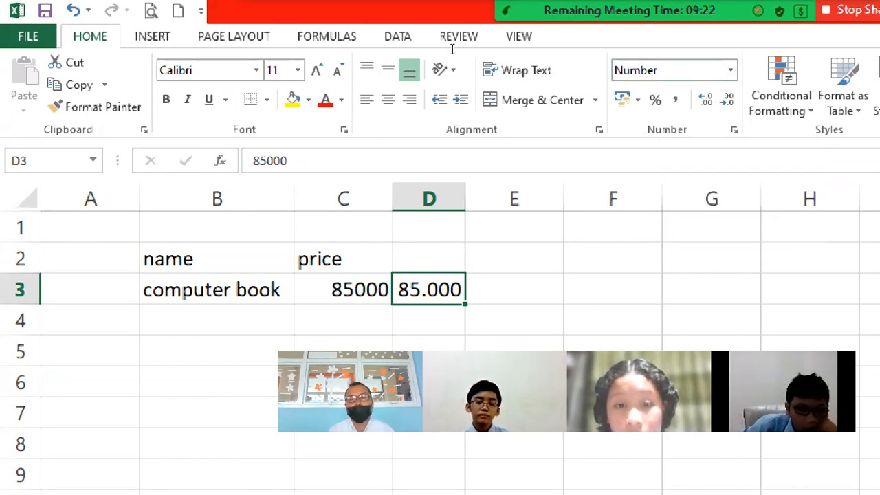
{"action": "left_click", "coordinate": [730, 70]}
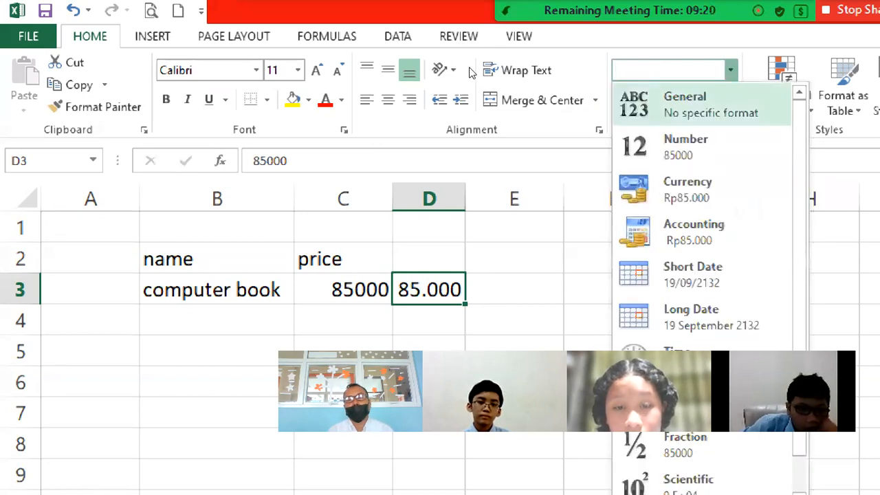
{"action": "key", "text": "Return"}
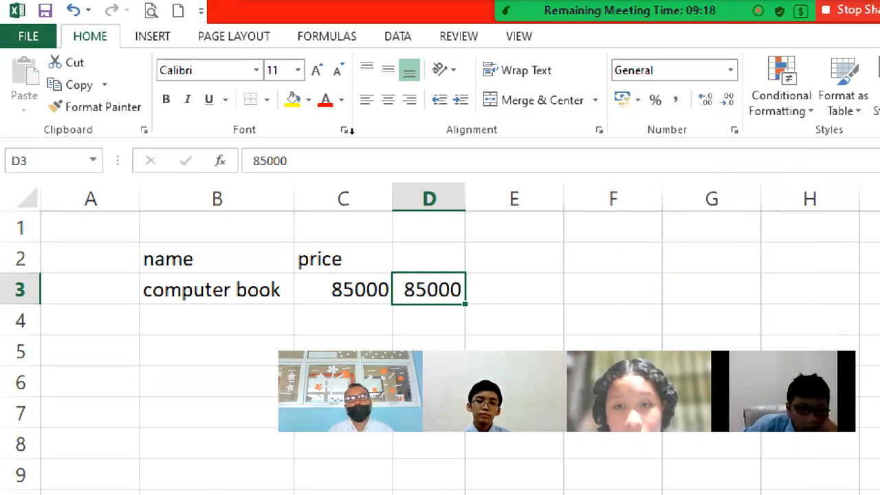
{"action": "key", "text": "Left"}
{"action": "key", "text": "Right"}
{"action": "key", "text": "Left"}
{"action": "key", "text": "Right"}
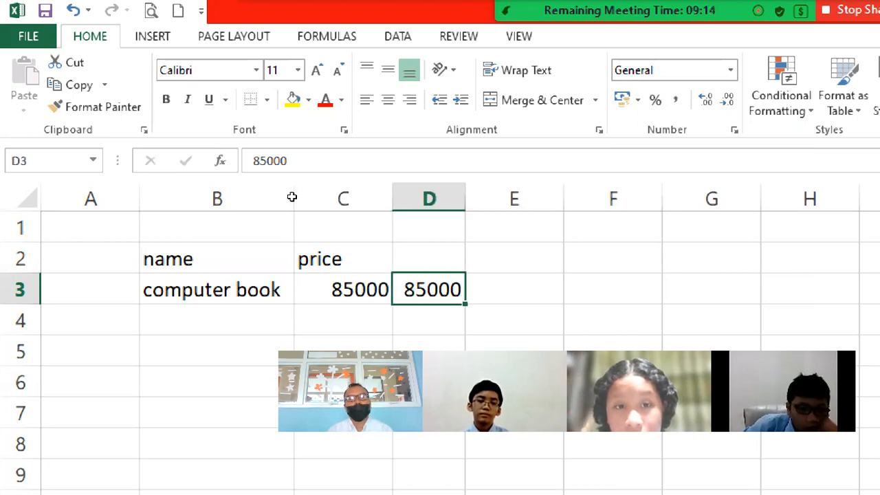
{"action": "key", "text": "Left"}
{"action": "key", "text": "Right"}
{"action": "key", "text": "Left"}
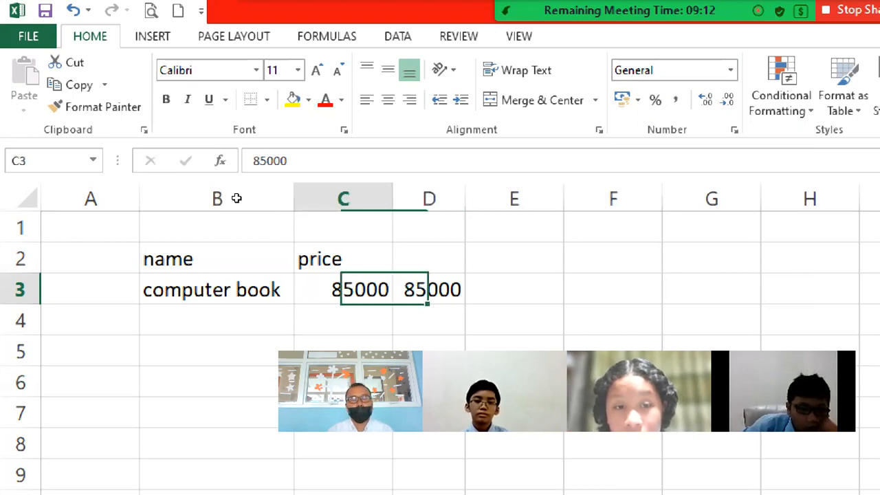
Add a second item, "science", in cell B4 with the price 65000 in C4.
{"action": "key", "text": "Down"}
{"action": "key", "text": "Left"}
{"action": "type", "text": "science"}
{"action": "key", "text": "Tab"}
{"action": "key", "text": "Tab"}
{"action": "key", "text": "Left"}
{"action": "type", "text": "6"}
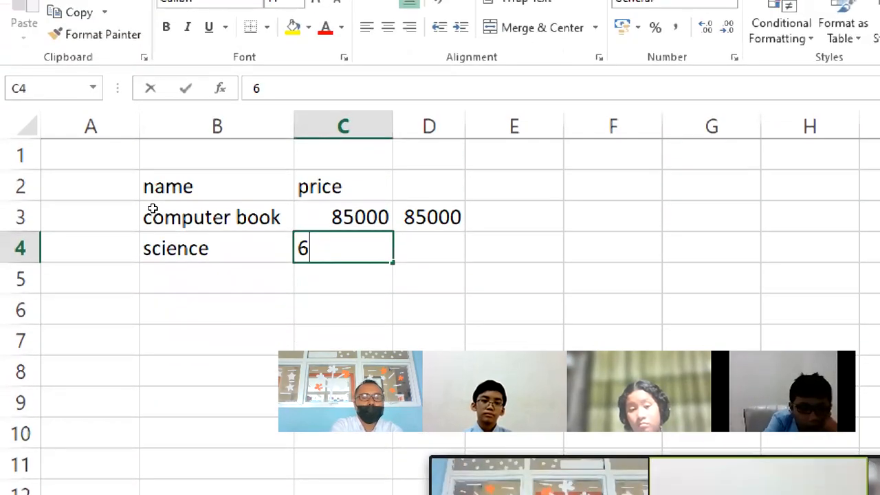
{"action": "type", "text": "5000"}
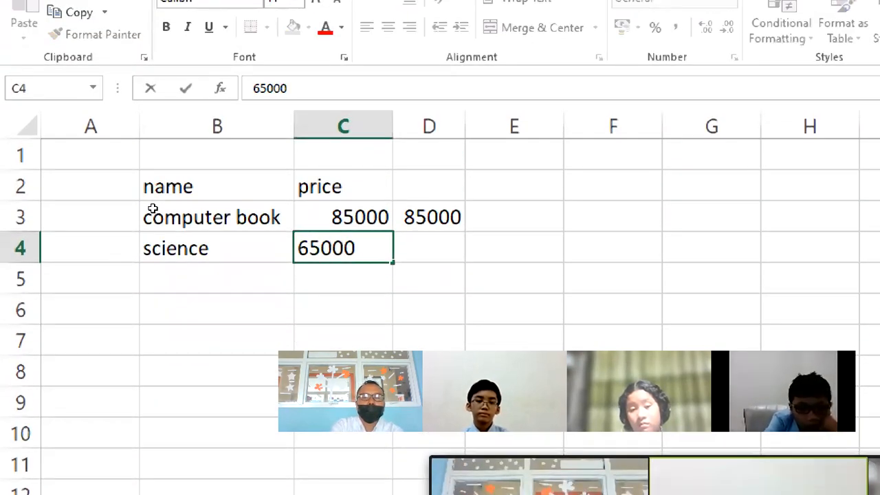
{"action": "key", "text": "Return"}
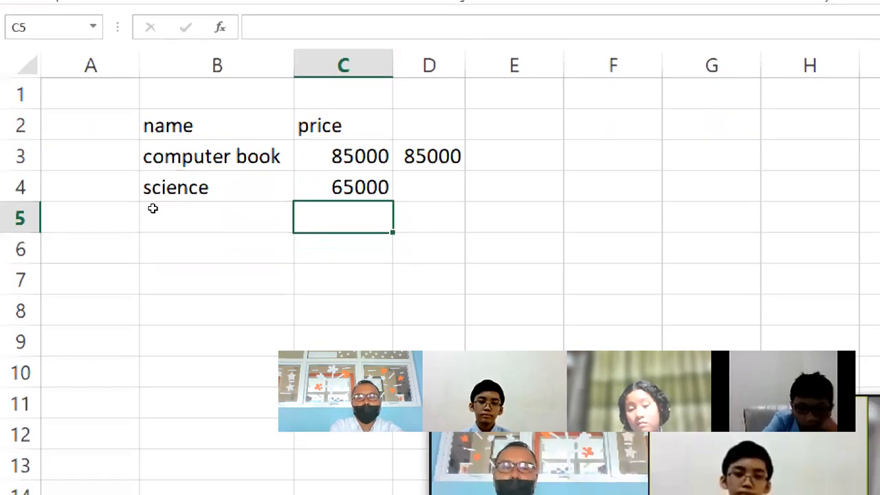
Total the two prices in cell C5 with the formula =sum(C3:C4).
{"action": "type", "text": "=sum("}
{"action": "key", "text": "Up"}
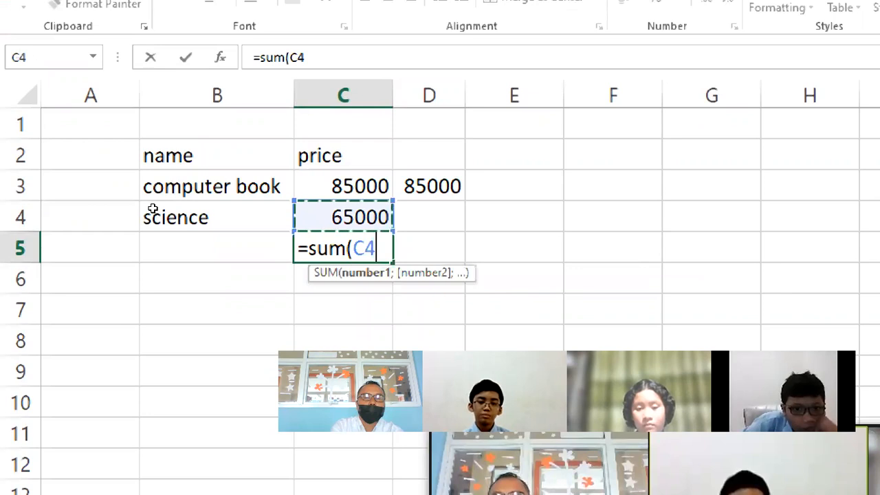
{"action": "key", "text": "shift+Up"}
{"action": "type", "text": ")"}
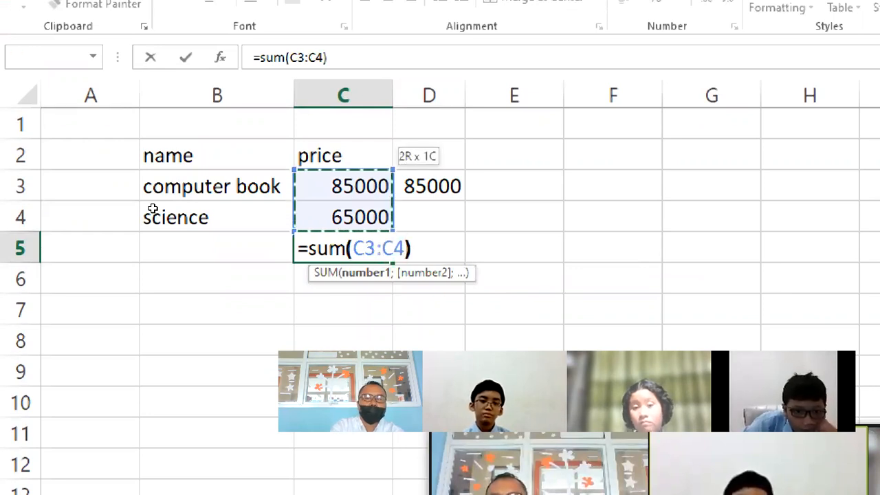
{"action": "key", "text": "Return"}
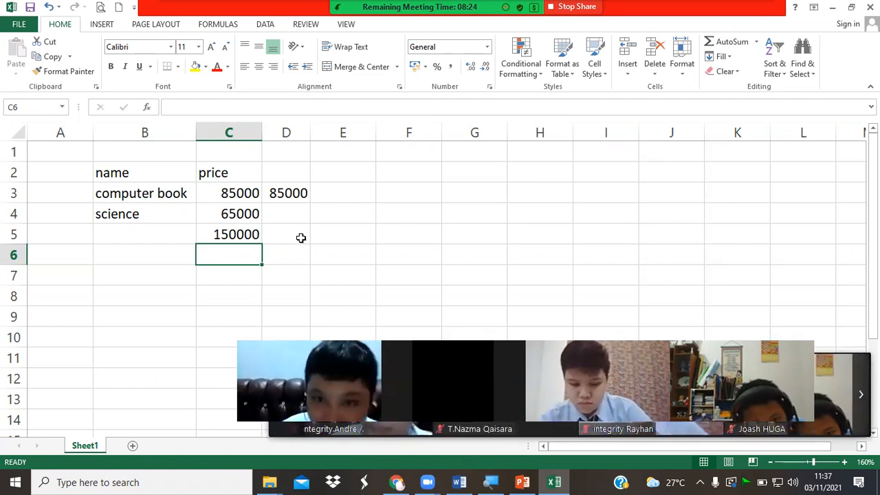
Enter the computer book's price as 85,000 with a comma separator in cell E3.
{"action": "left_click", "coordinate": [300, 194]}
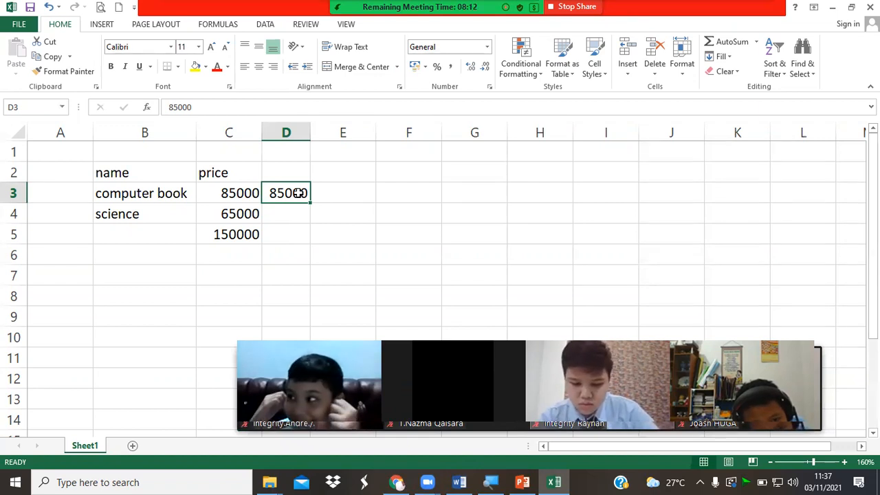
{"action": "left_click", "coordinate": [342, 198]}
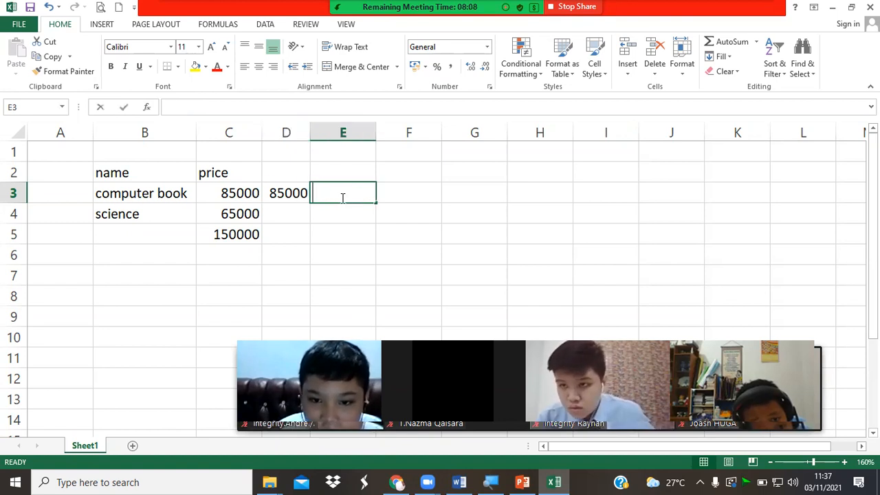
{"action": "type", "text": "85"}
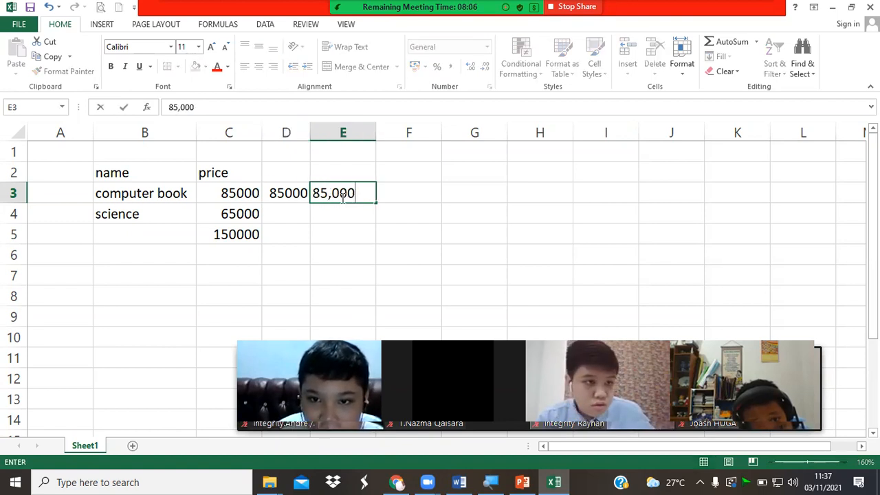
{"action": "key", "text": "Return"}
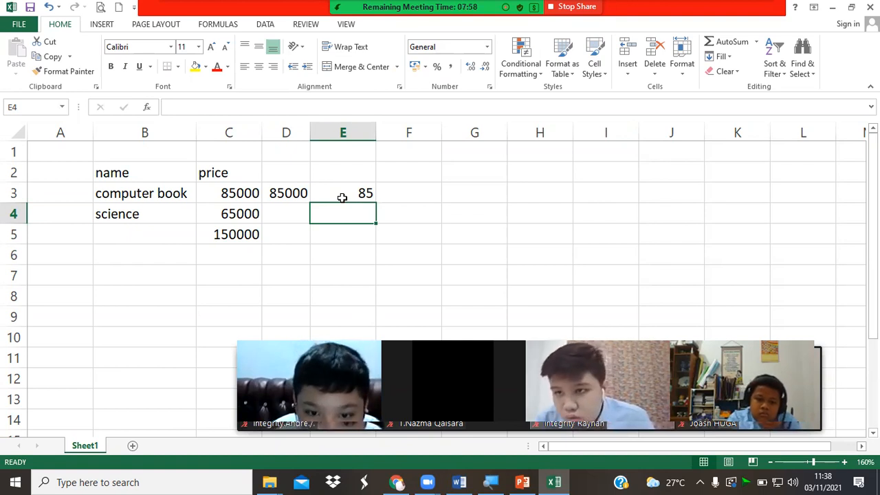
Compare the values and number formats of C3, D3 and E3, and view the formats available for E3.
{"action": "key", "text": "Up"}
{"action": "key", "text": "Left"}
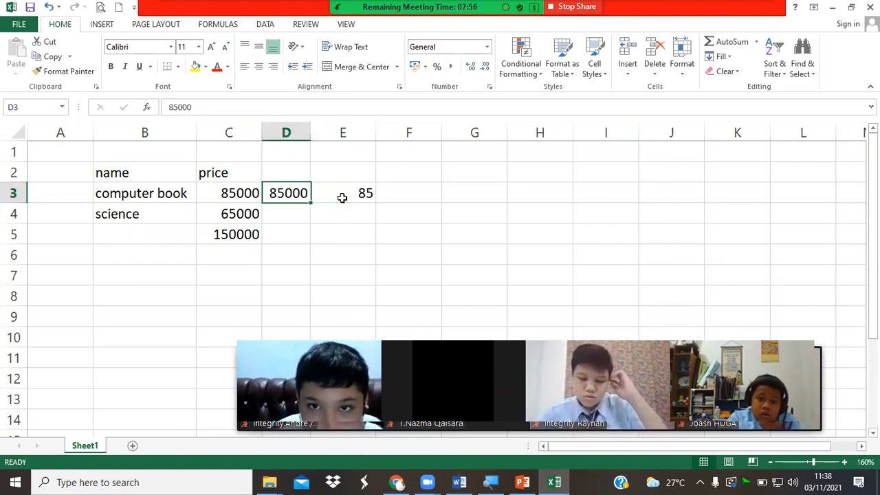
{"action": "key", "text": "Left"}
{"action": "key", "text": "Right"}
{"action": "key", "text": "Left"}
{"action": "key", "text": "Right"}
{"action": "key", "text": "Right"}
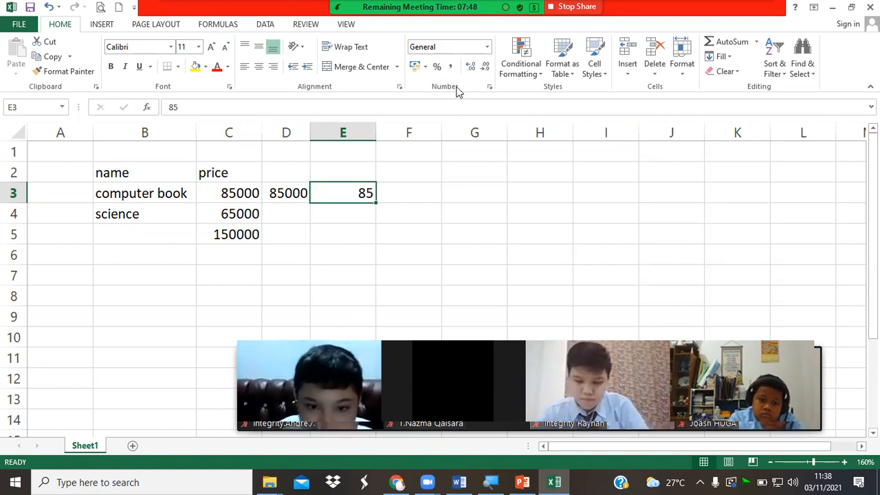
{"action": "left_click", "coordinate": [487, 46]}
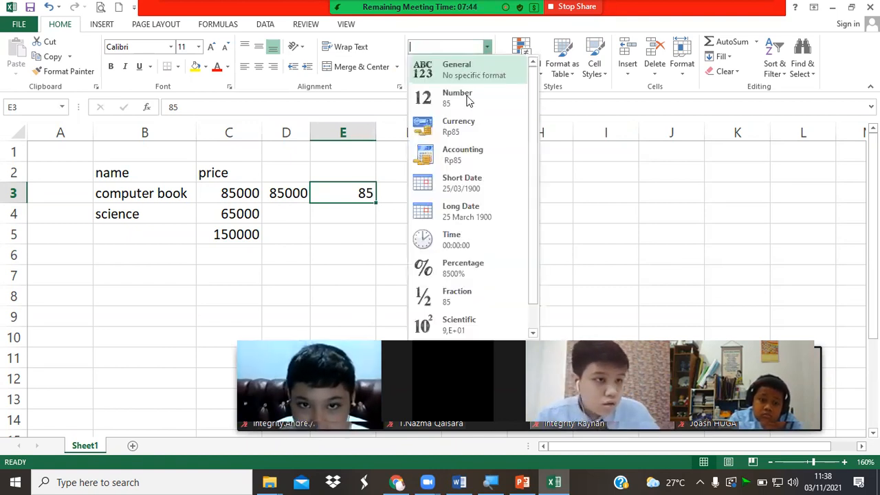
{"action": "left_click", "coordinate": [580, 282]}
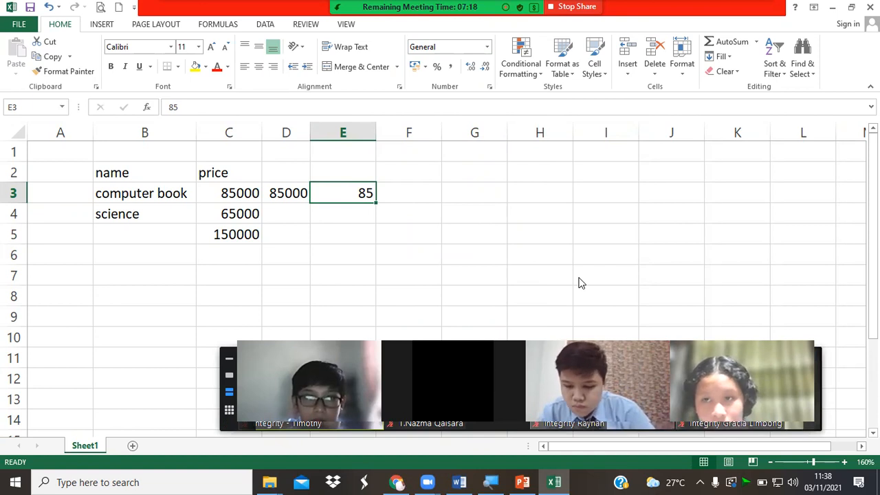
{"action": "key", "text": "Right"}
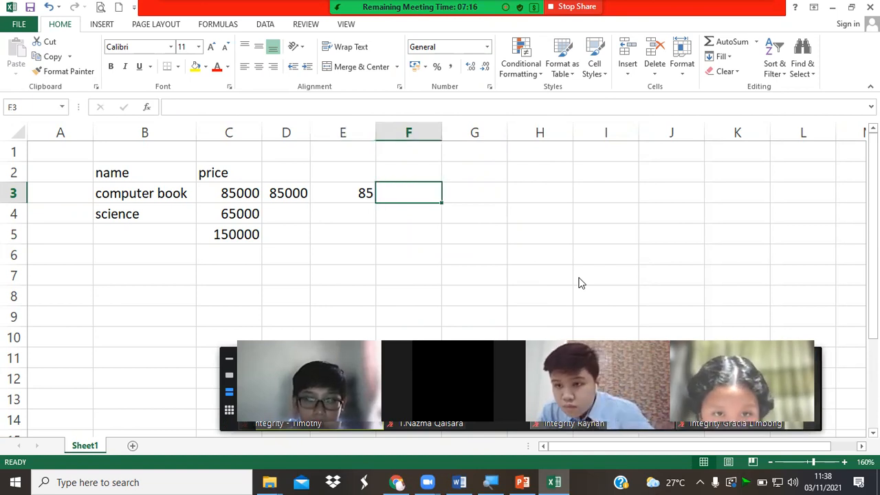
{"action": "type", "text": "85"}
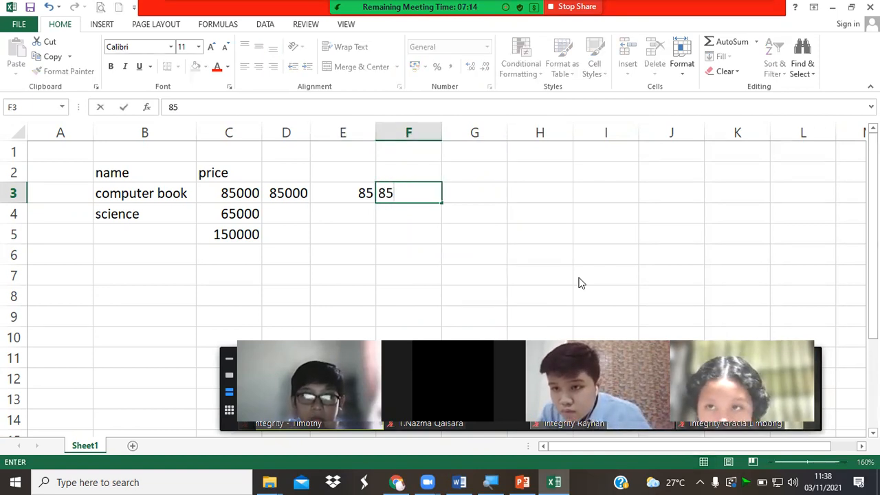
{"action": "type", "text": ",000"}
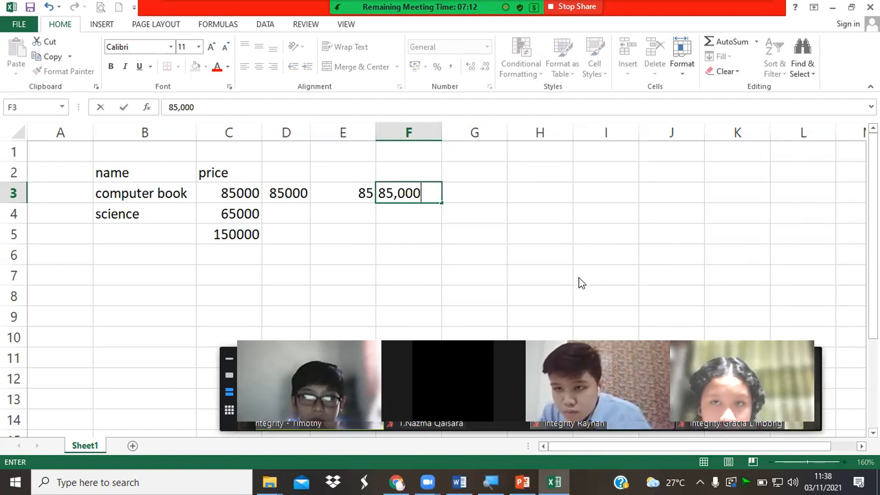
{"action": "type", "text": "000000000000"}
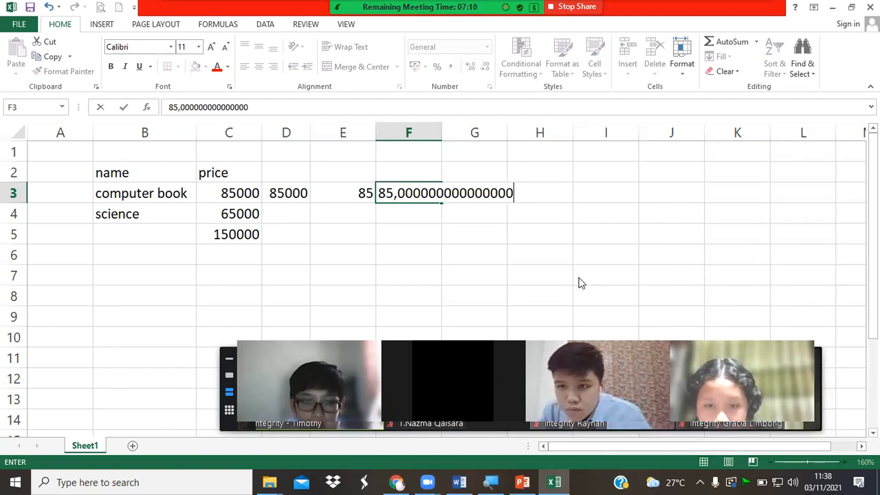
{"action": "key", "text": "Return"}
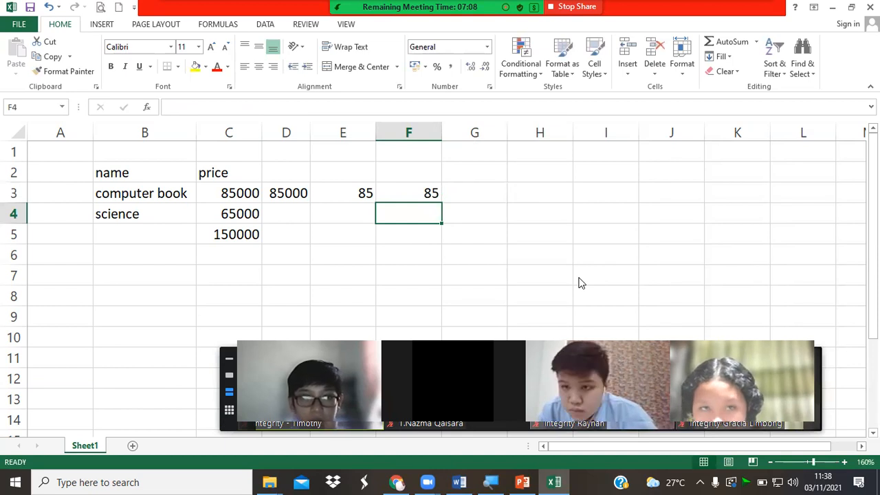
Enter 85.000.000 with point separators in cell E4.
{"action": "key", "text": "Up"}
{"action": "key", "text": "Left"}
{"action": "key", "text": "Down"}
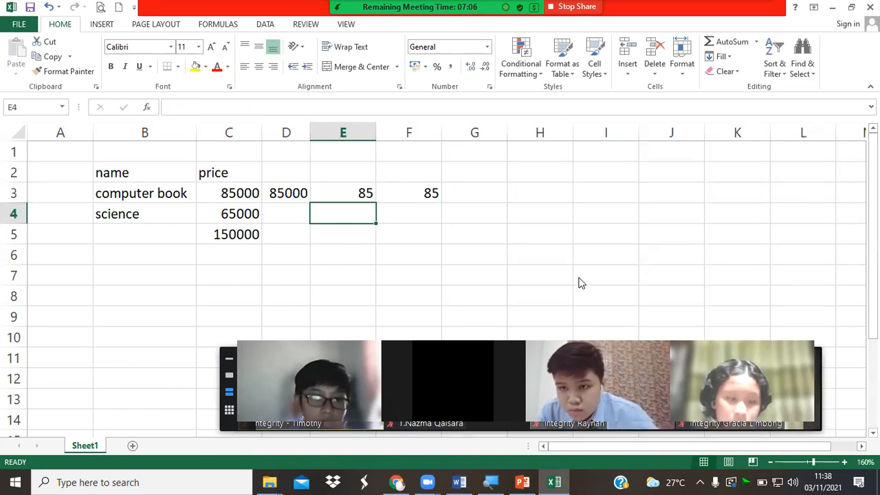
{"action": "type", "text": "85.000.000"}
{"action": "key", "text": "Return"}
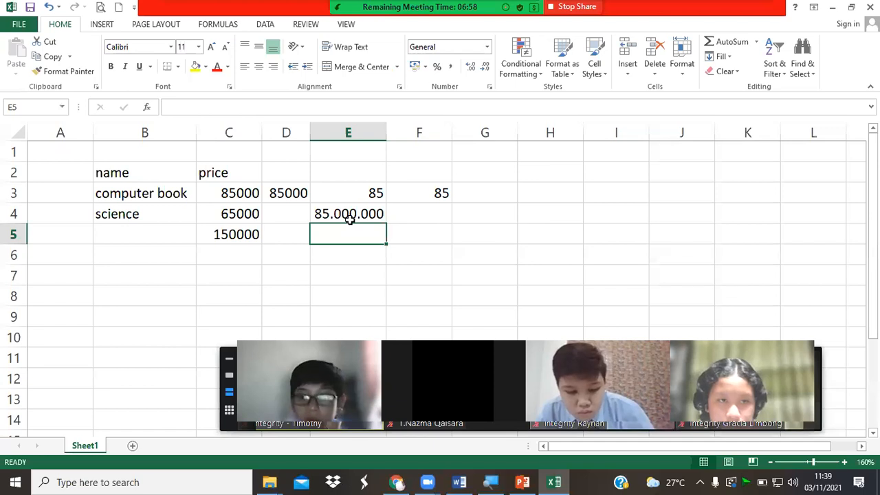
Turn on automatic decimal point insertion with 2 places in the advanced editing options.
{"action": "left_click", "coordinate": [252, 215]}
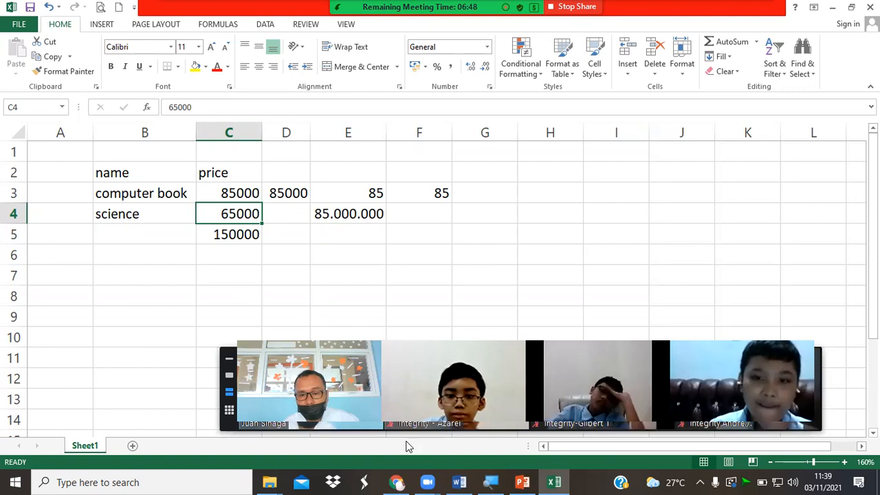
{"action": "left_click", "coordinate": [235, 234]}
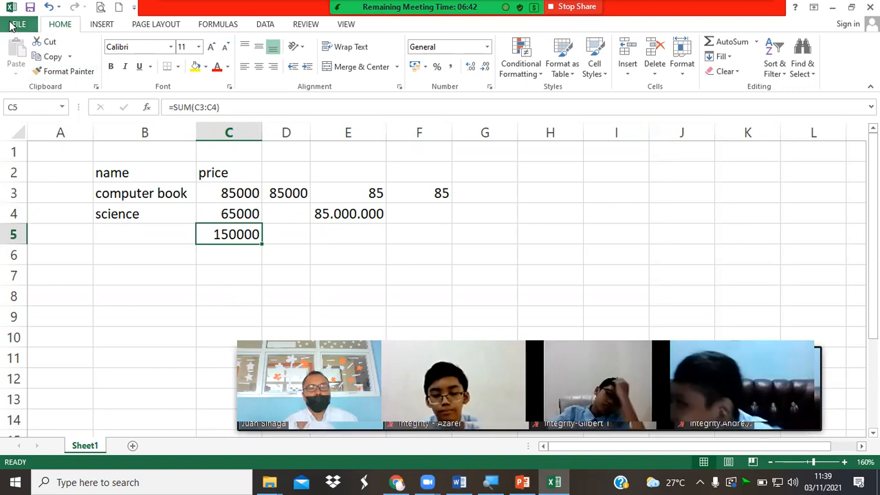
{"action": "left_click", "coordinate": [13, 25]}
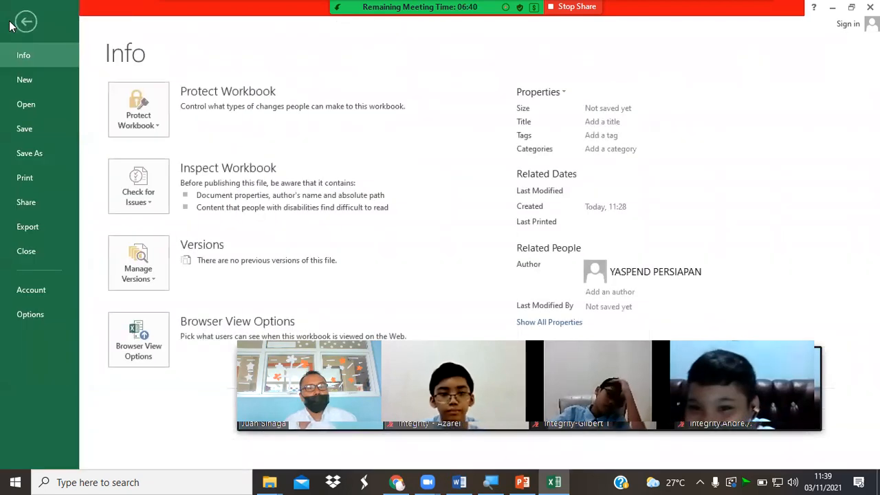
{"action": "left_click", "coordinate": [19, 314]}
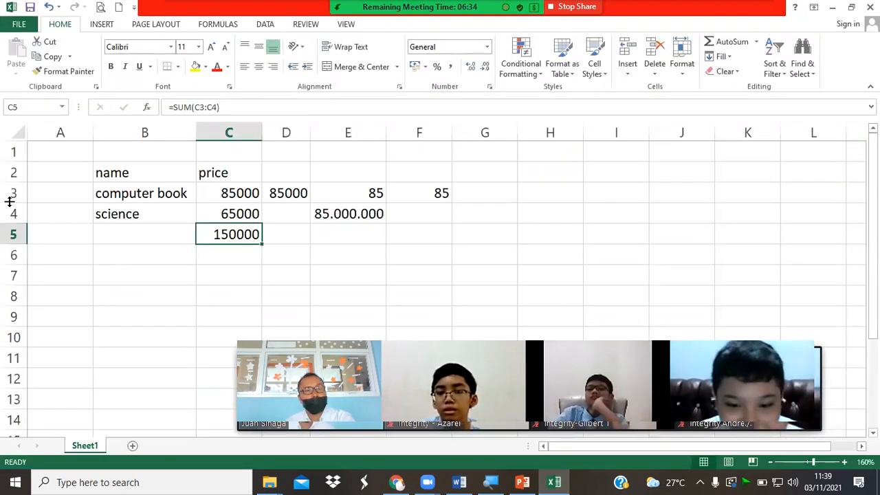
{"action": "left_click", "coordinate": [236, 274]}
{"action": "left_click", "coordinate": [18, 24]}
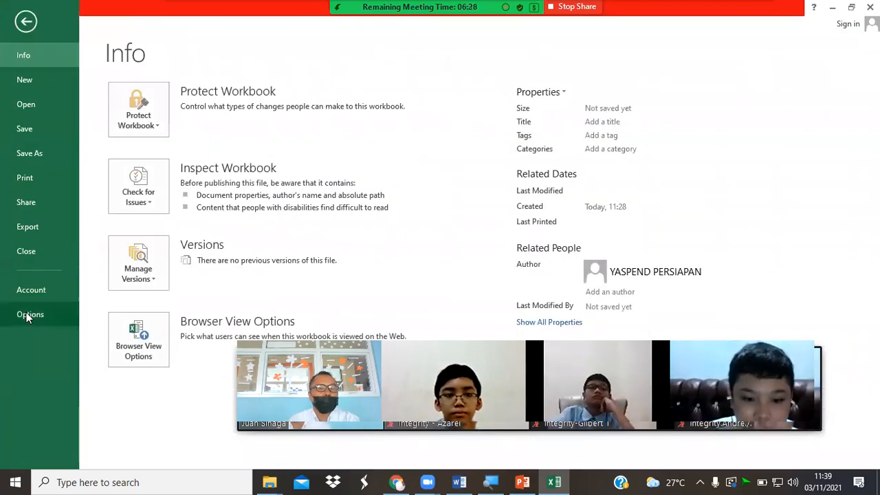
{"action": "left_click", "coordinate": [28, 315]}
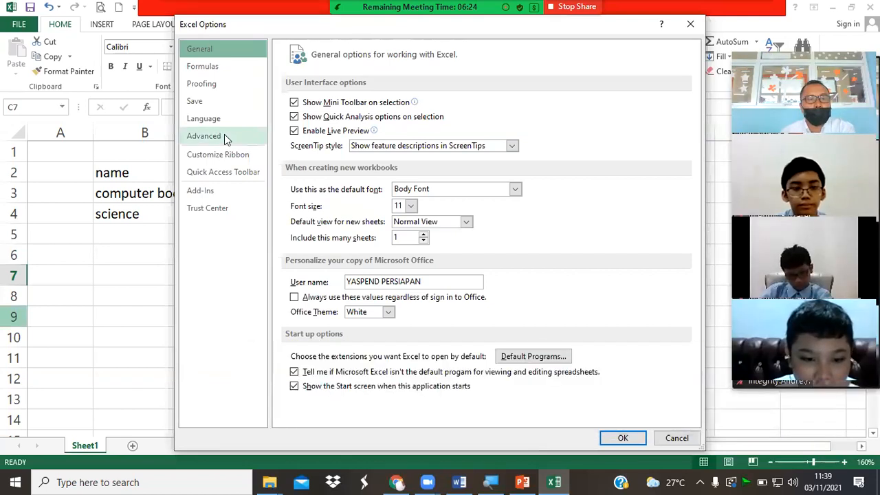
{"action": "left_click", "coordinate": [224, 135]}
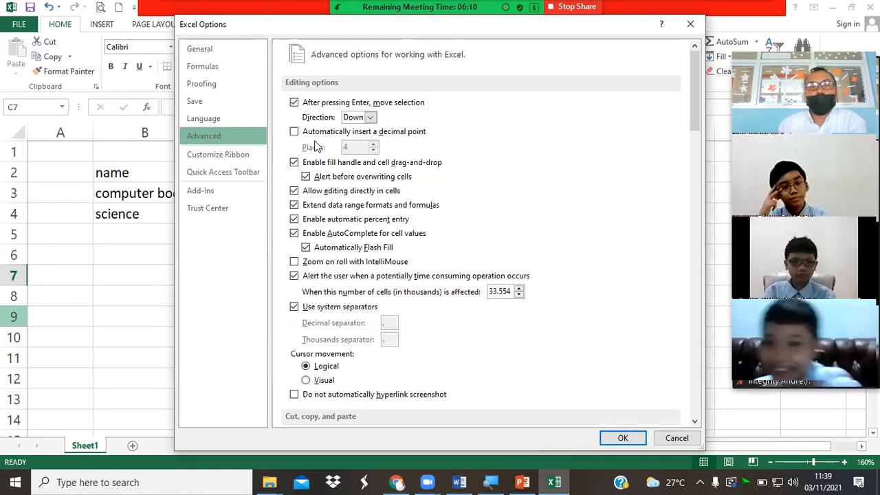
{"action": "left_click", "coordinate": [294, 132]}
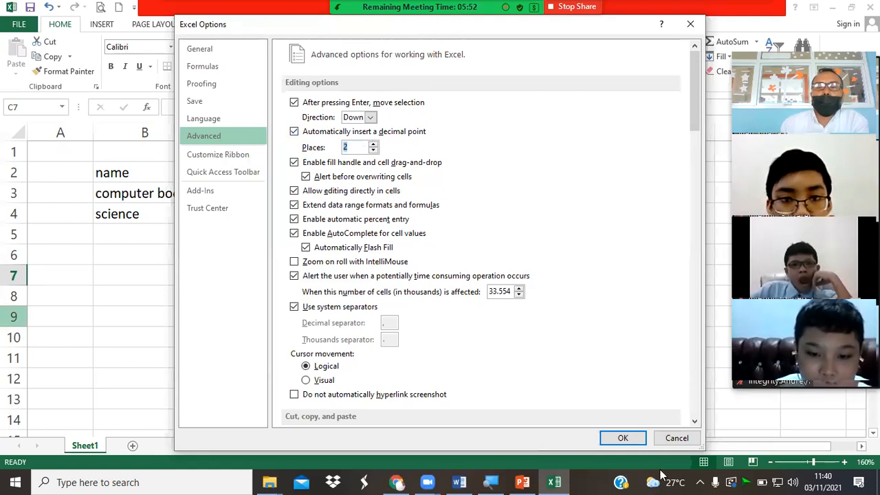
{"action": "left_click", "coordinate": [627, 440]}
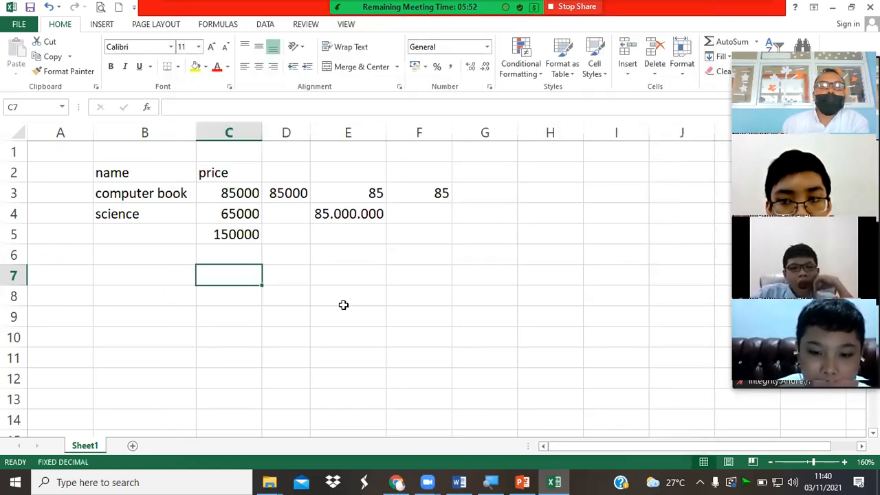
Enter 78 in cell B7 to test the automatic decimal point.
{"action": "left_click", "coordinate": [157, 275]}
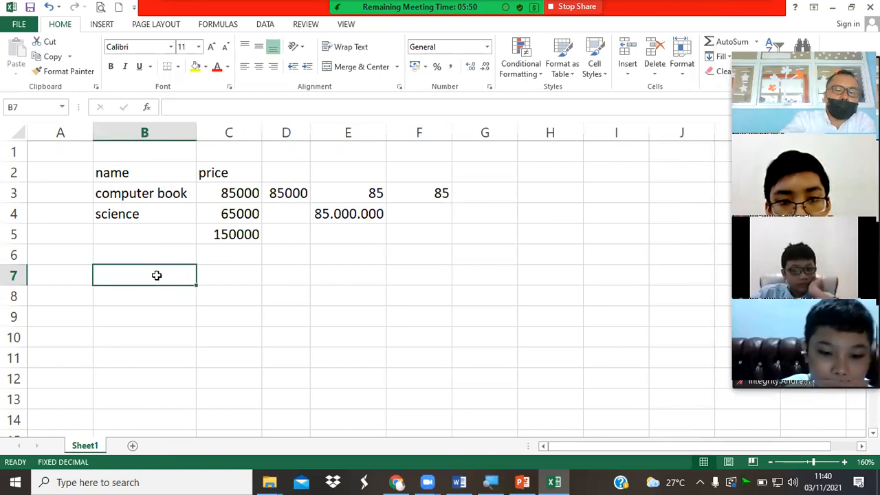
{"action": "type", "text": "78"}
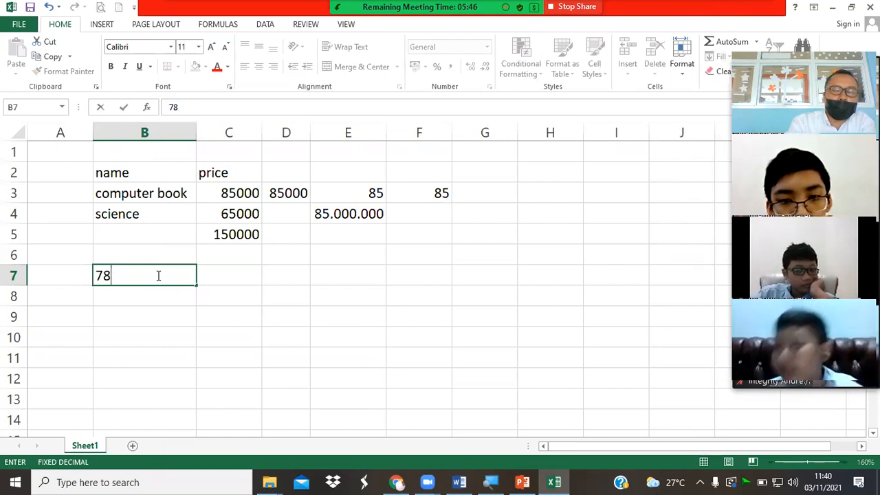
{"action": "key", "text": "Return"}
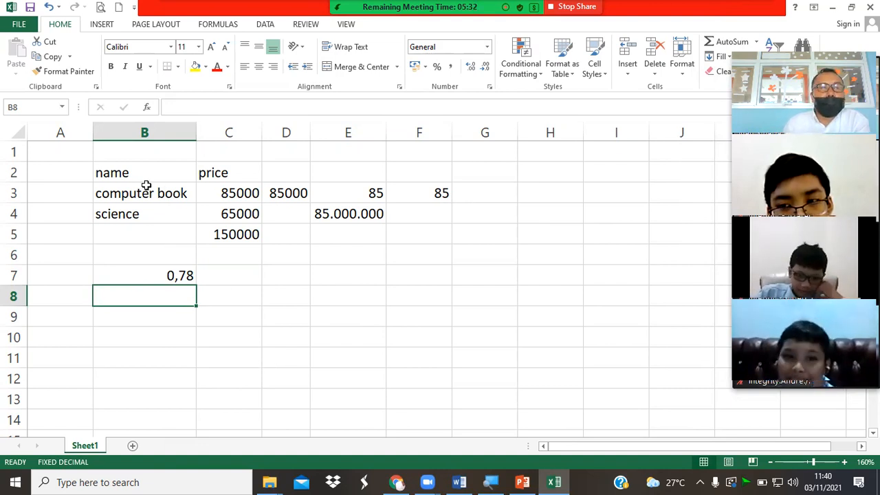
Set the automatic decimal point insertion to 4 places in the advanced options.
{"action": "left_click", "coordinate": [18, 26]}
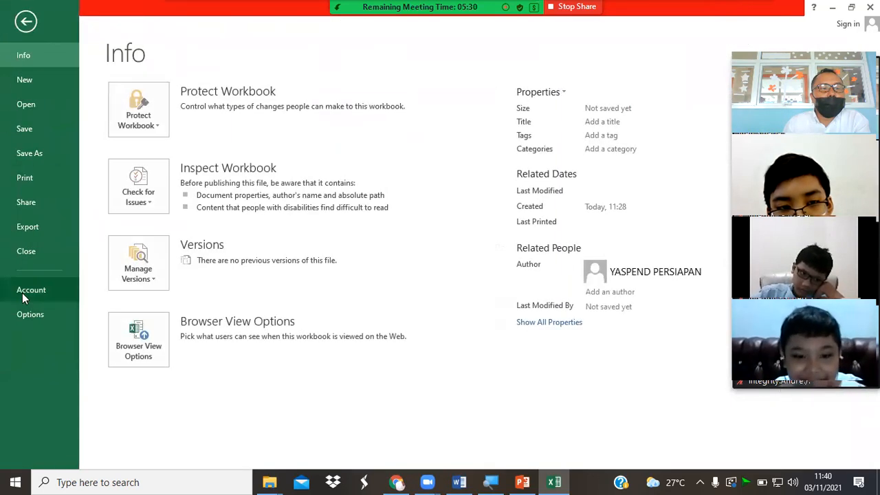
{"action": "left_click", "coordinate": [28, 313]}
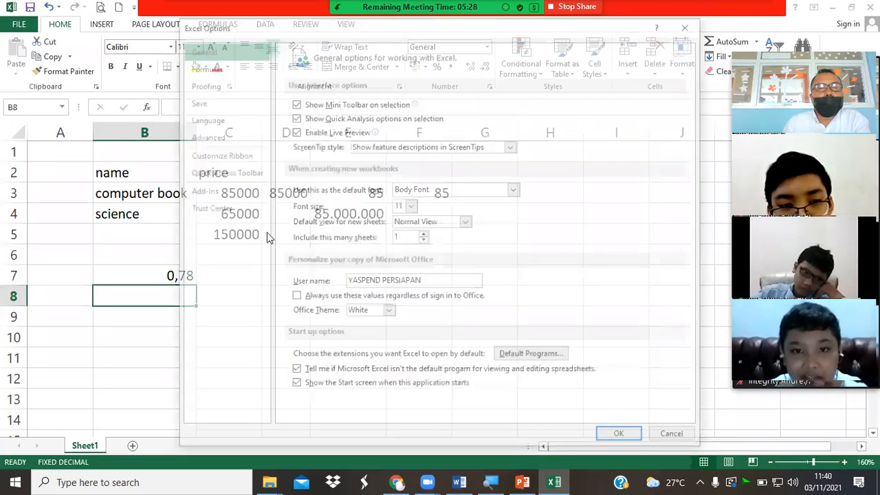
{"action": "left_click", "coordinate": [217, 137]}
{"action": "left_click", "coordinate": [373, 144]}
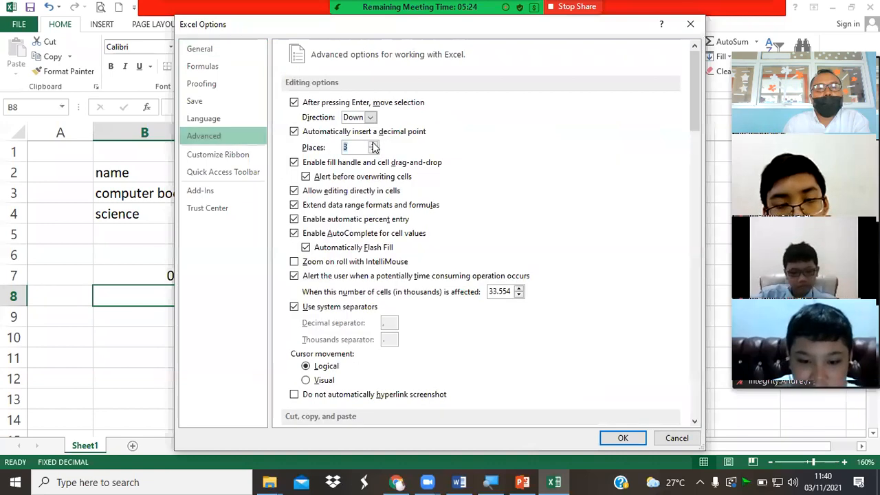
{"action": "left_click", "coordinate": [622, 438]}
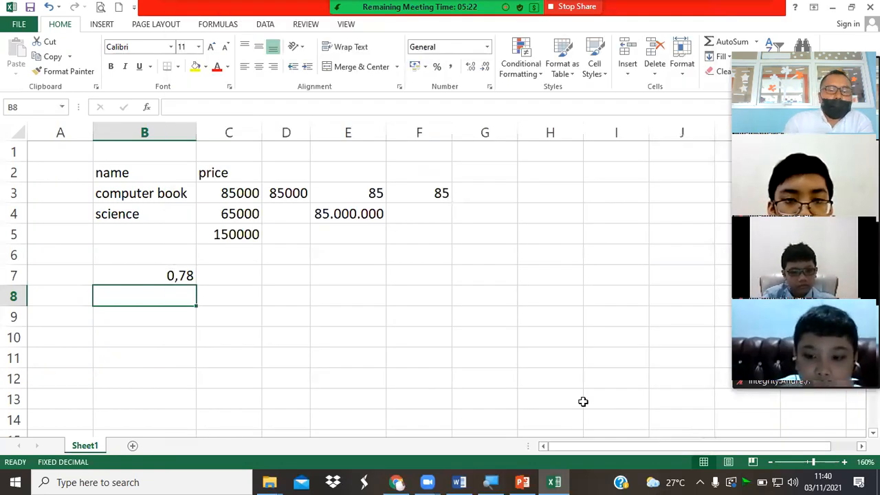
Enter 58 in cell B8, below the first test number.
{"action": "type", "text": "5"}
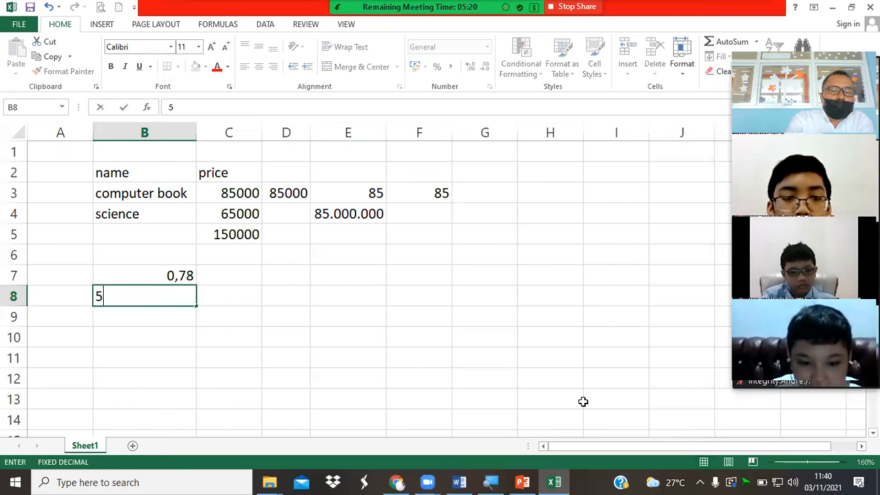
{"action": "type", "text": "8"}
{"action": "key", "text": "Return"}
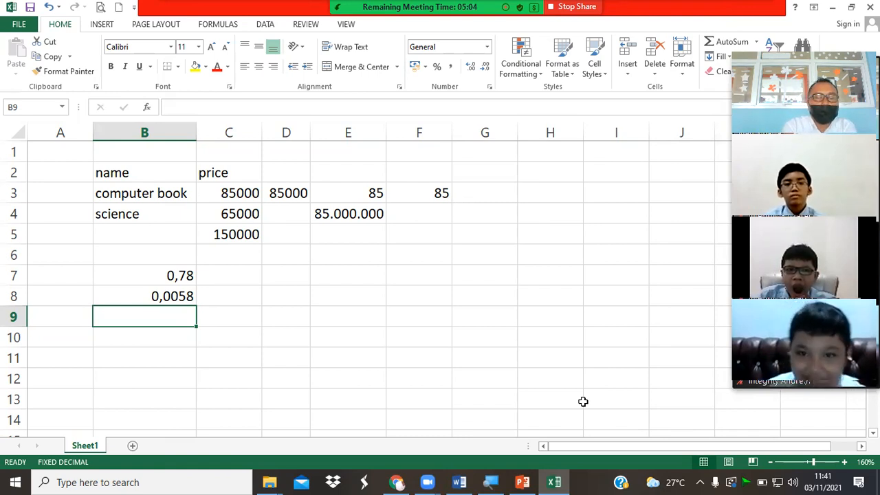
Increase the displayed decimals of cell B8 to seven places.
{"action": "left_click", "coordinate": [177, 296]}
{"action": "left_click", "coordinate": [470, 68]}
{"action": "left_click", "coordinate": [470, 67]}
{"action": "left_click", "coordinate": [471, 68]}
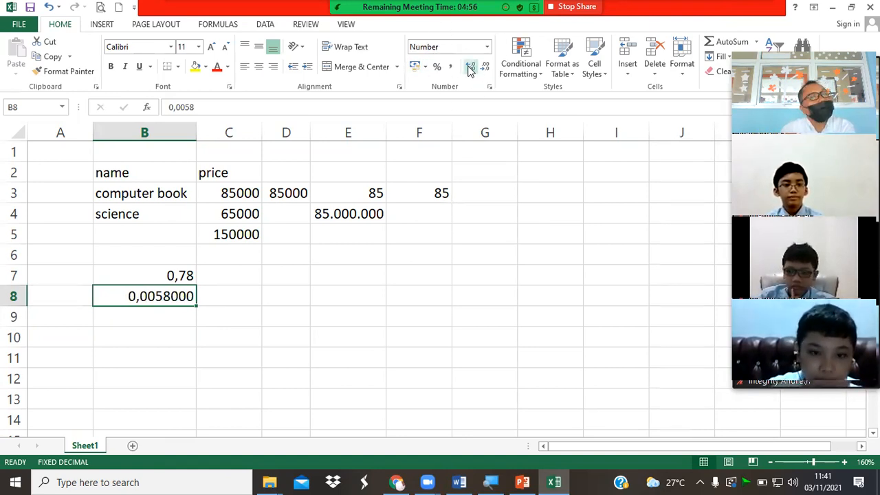
Reduce the displayed decimals of cell B8 to two places.
{"action": "left_click", "coordinate": [485, 68]}
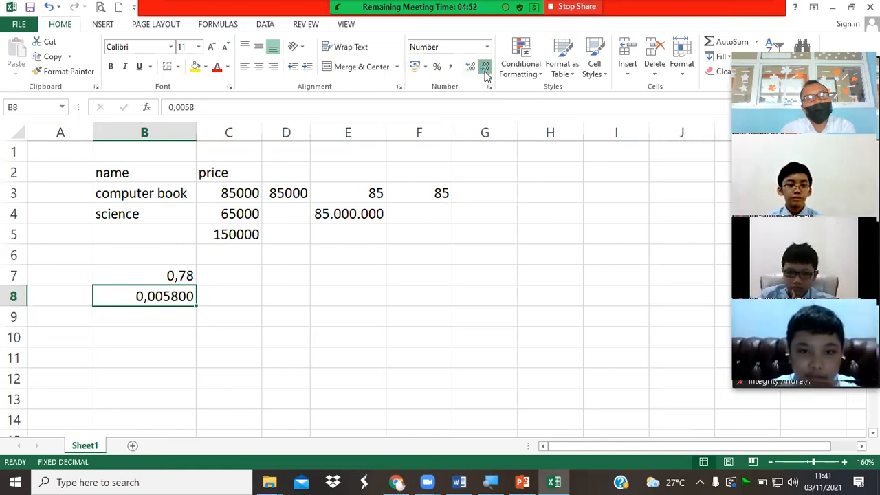
{"action": "left_click", "coordinate": [485, 69]}
{"action": "left_click", "coordinate": [485, 68]}
{"action": "left_click", "coordinate": [485, 69]}
{"action": "left_click", "coordinate": [484, 68]}
{"action": "left_click", "coordinate": [485, 68]}
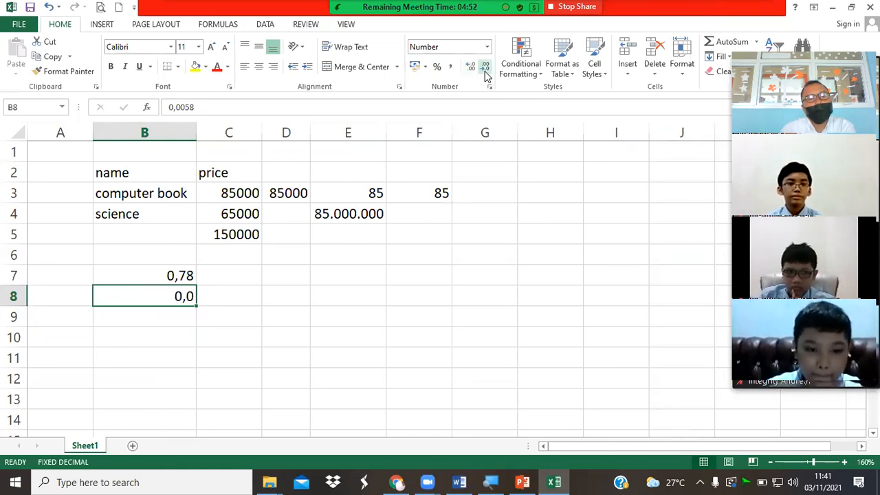
{"action": "left_click", "coordinate": [471, 66]}
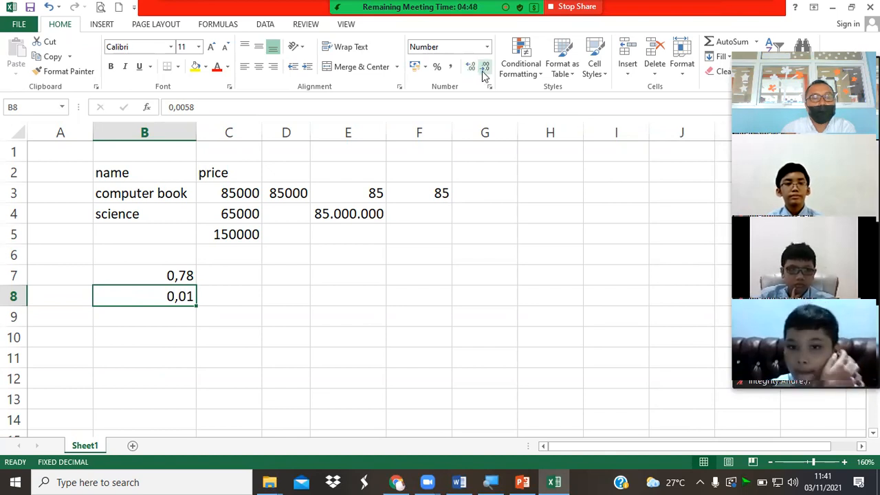
Check the number of places set for automatic decimal point insertion in the advanced options, without changing it.
{"action": "left_click", "coordinate": [19, 24]}
{"action": "left_click", "coordinate": [22, 316]}
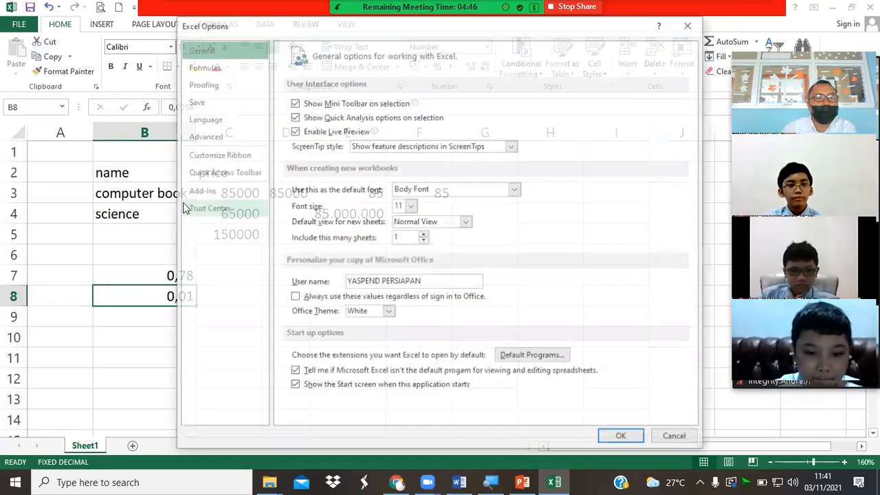
{"action": "left_click", "coordinate": [203, 140]}
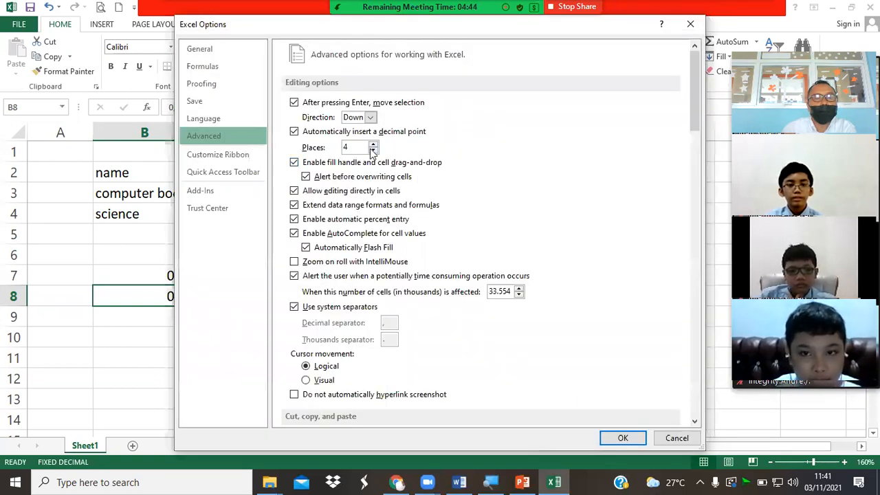
{"action": "left_click", "coordinate": [676, 439]}
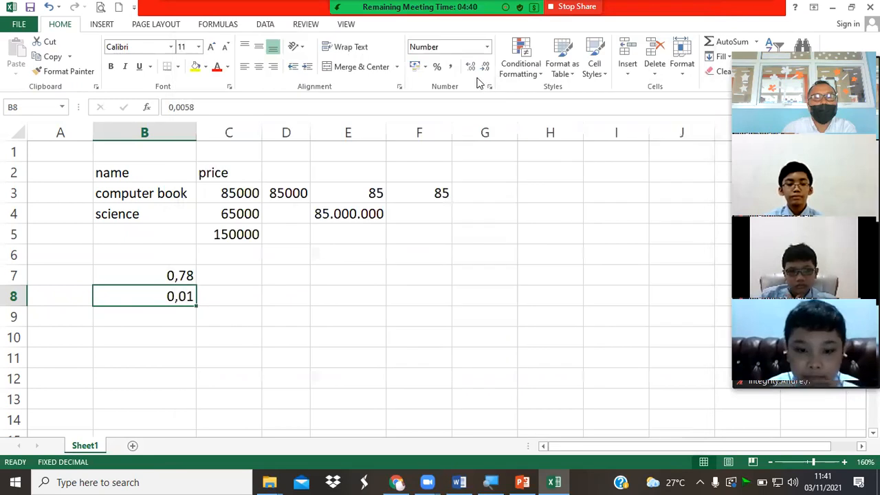
{"action": "left_click", "coordinate": [248, 278]}
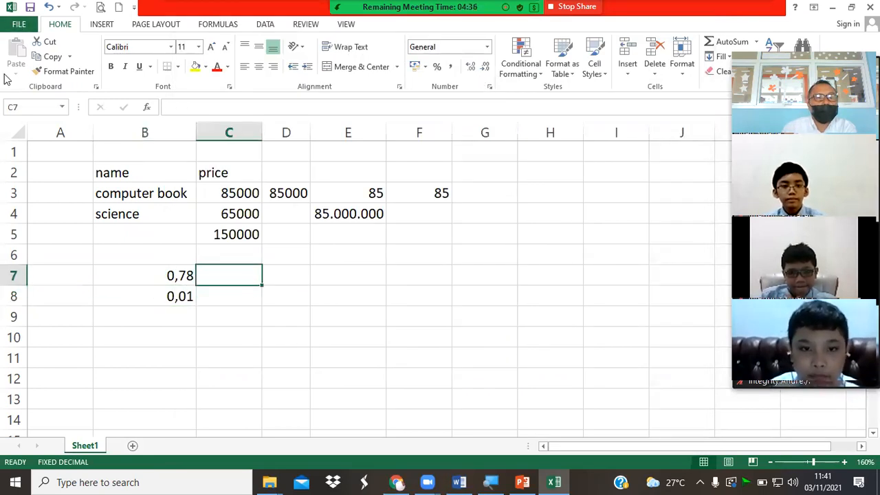
{"action": "left_click", "coordinate": [9, 25]}
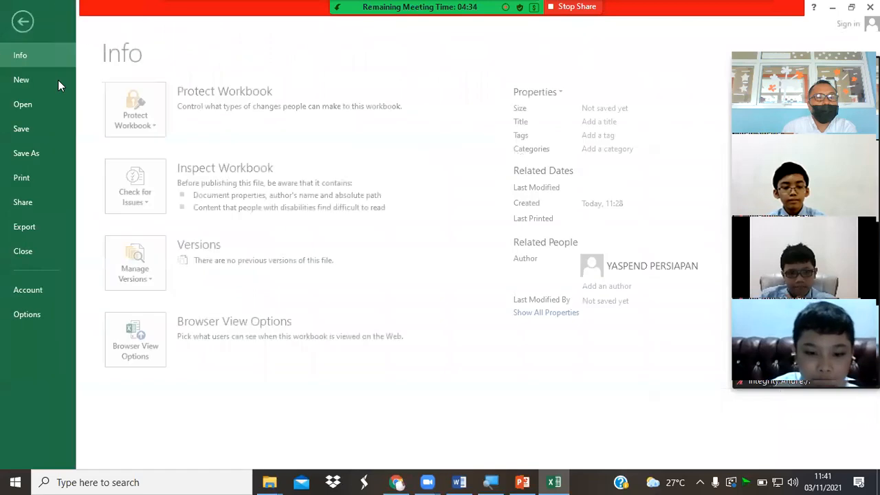
{"action": "left_click", "coordinate": [30, 314]}
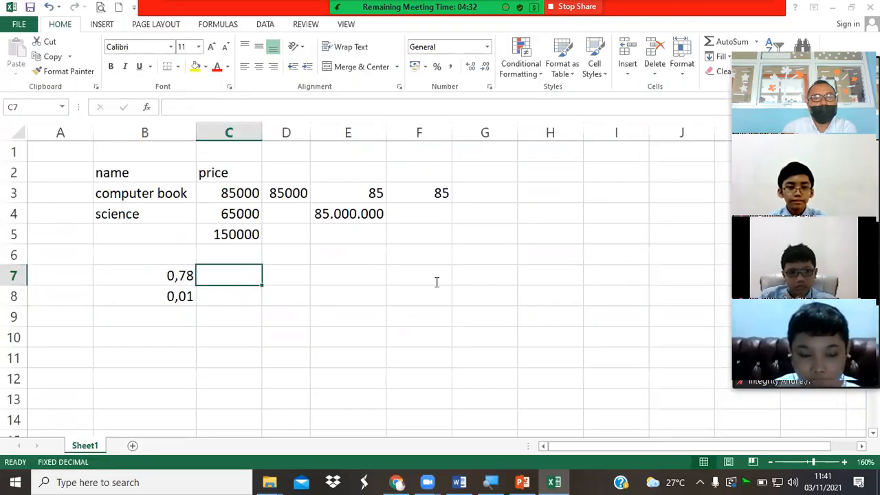
{"action": "left_click", "coordinate": [687, 25]}
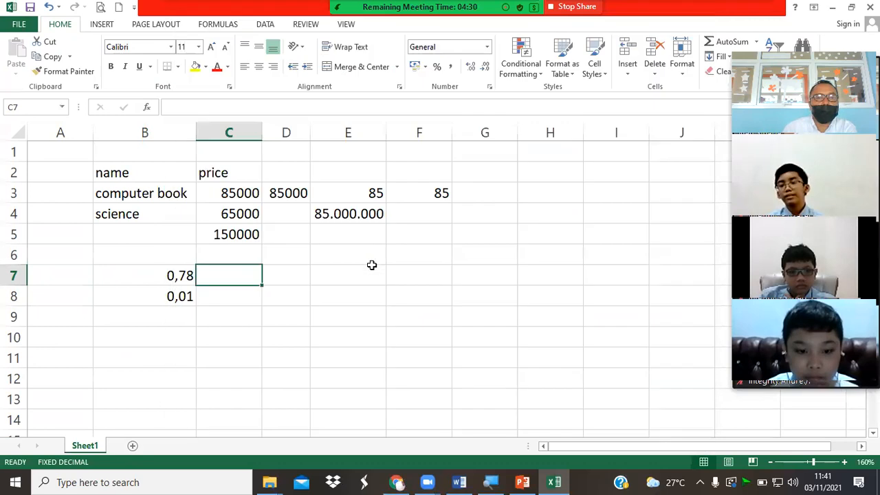
Enter 79 in cell E8.
{"action": "left_click_drag", "start_coordinate": [372, 270], "coordinate": [372, 263]}
{"action": "key", "text": "Down"}
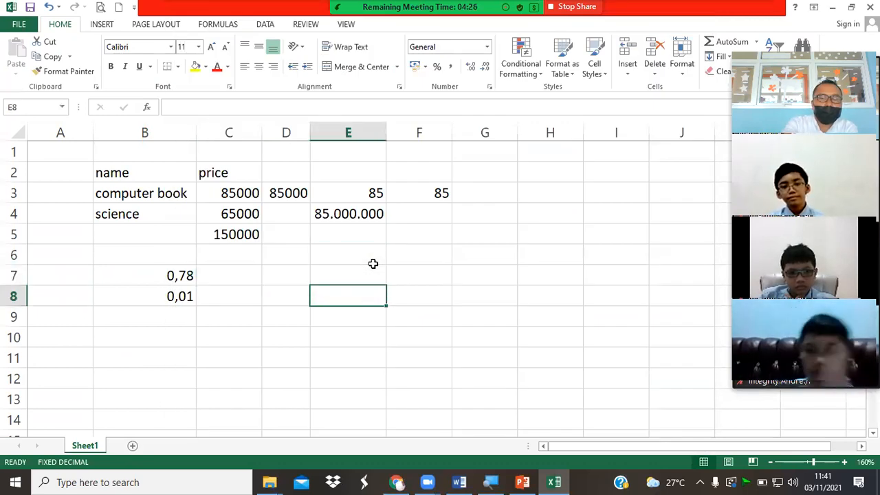
{"action": "type", "text": "79"}
{"action": "key", "text": "Return"}
Enter 9-09 in cell E9.
{"action": "type", "text": "u9u"}
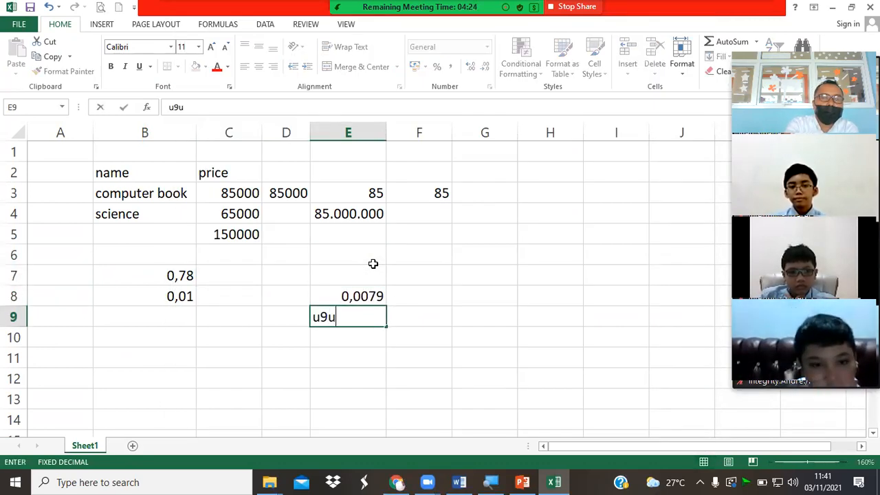
{"action": "key", "text": "BackSpace"}
{"action": "key", "text": "BackSpace"}
{"action": "key", "text": "BackSpace"}
{"action": "type", "text": "9-09"}
{"action": "key", "text": "ctrl+Return"}
{"action": "key", "text": "Return"}
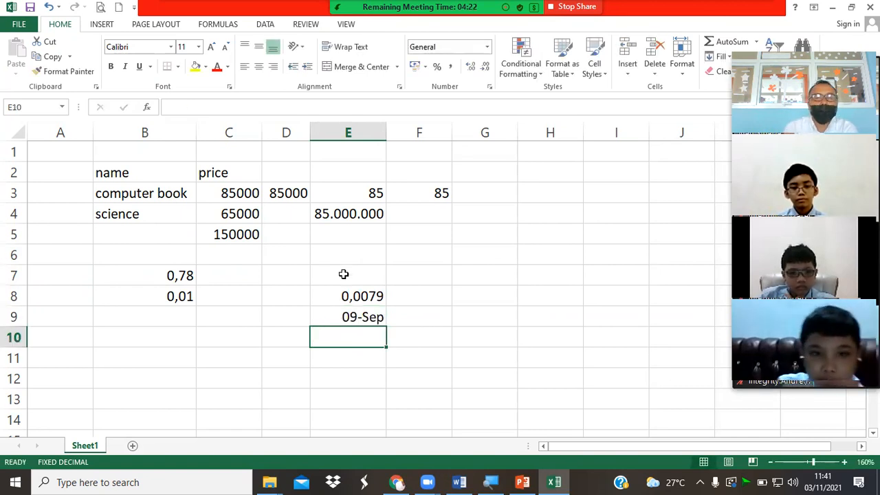
Enter 34 in cell F8.
{"action": "left_click", "coordinate": [447, 305]}
{"action": "type", "text": "34"}
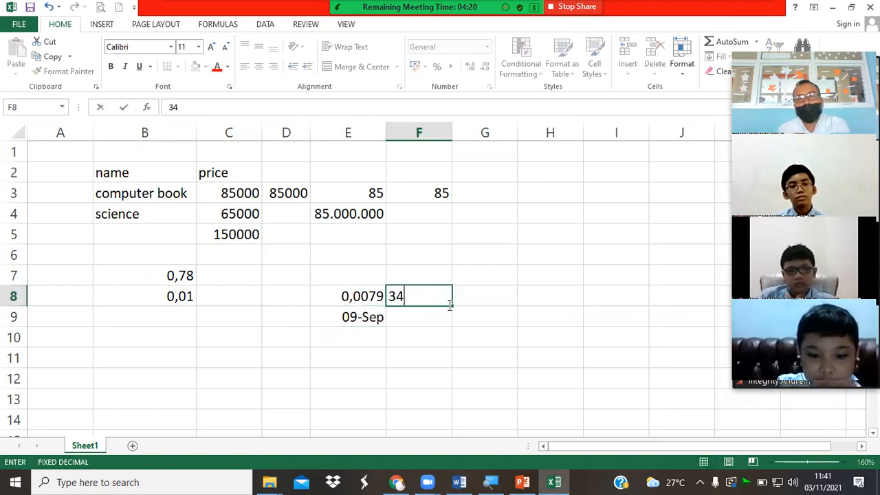
{"action": "key", "text": "ctrl+Return"}
{"action": "key", "text": "Return"}
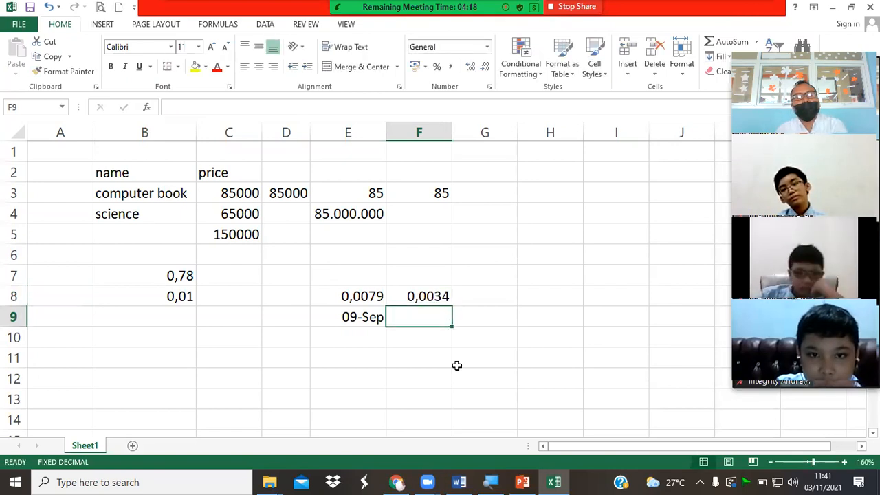
Turn off automatic decimal point insertion in the advanced editing options.
{"action": "left_click", "coordinate": [19, 24]}
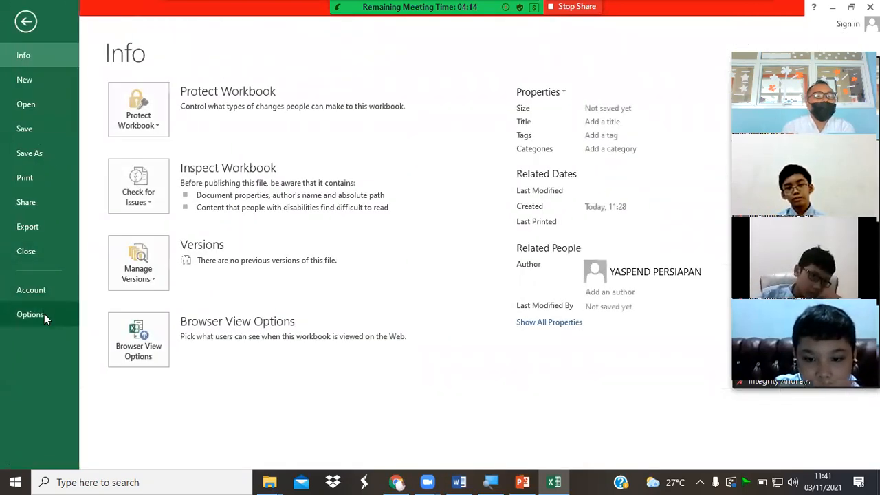
{"action": "key", "text": "Escape"}
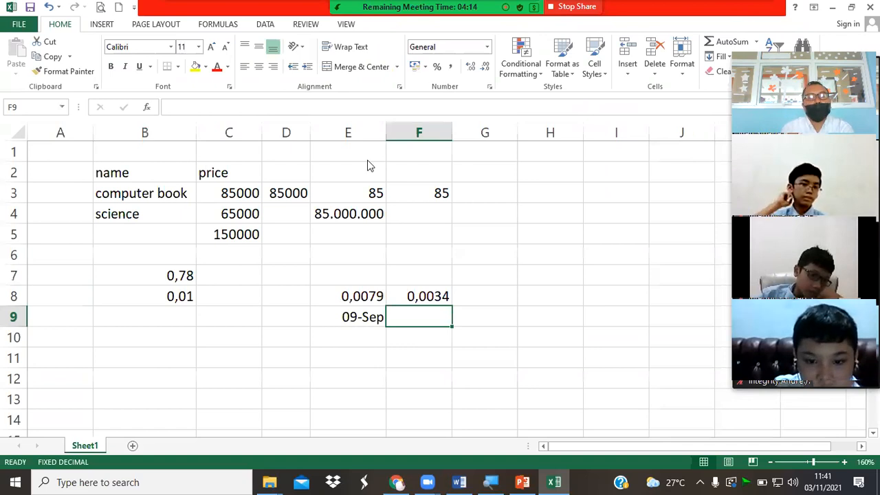
{"action": "left_click", "coordinate": [204, 135]}
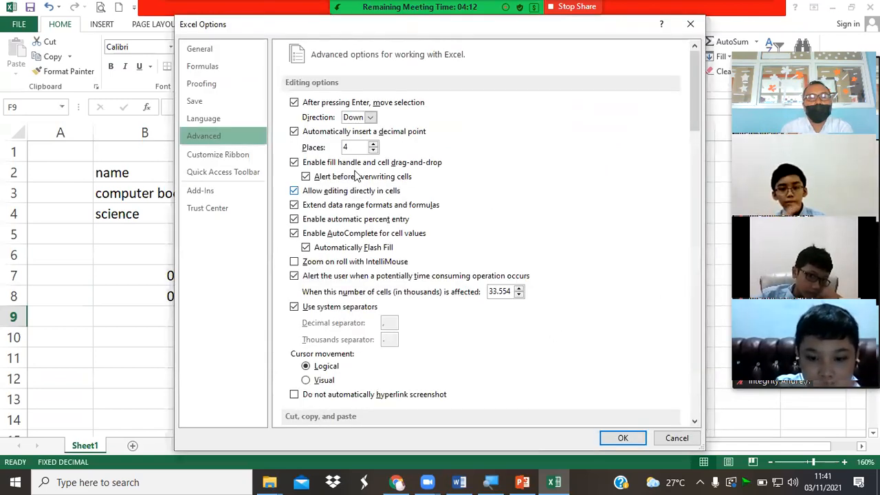
{"action": "left_click", "coordinate": [297, 134]}
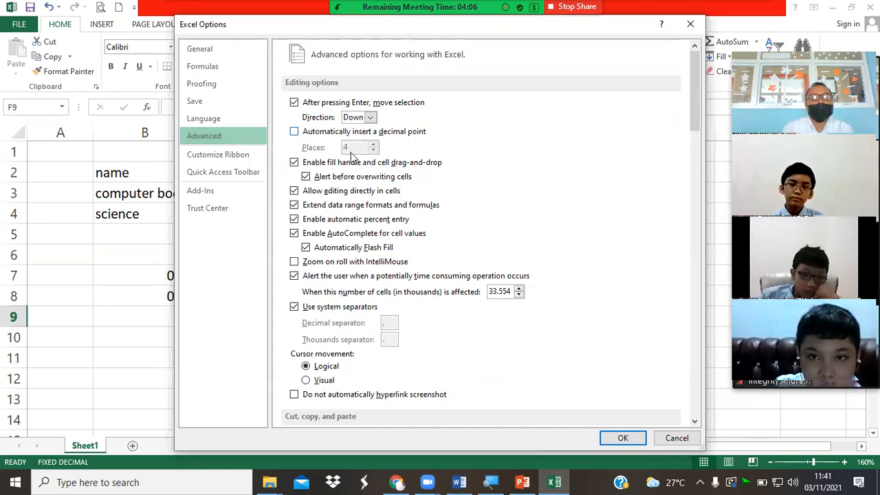
{"action": "left_click", "coordinate": [623, 438]}
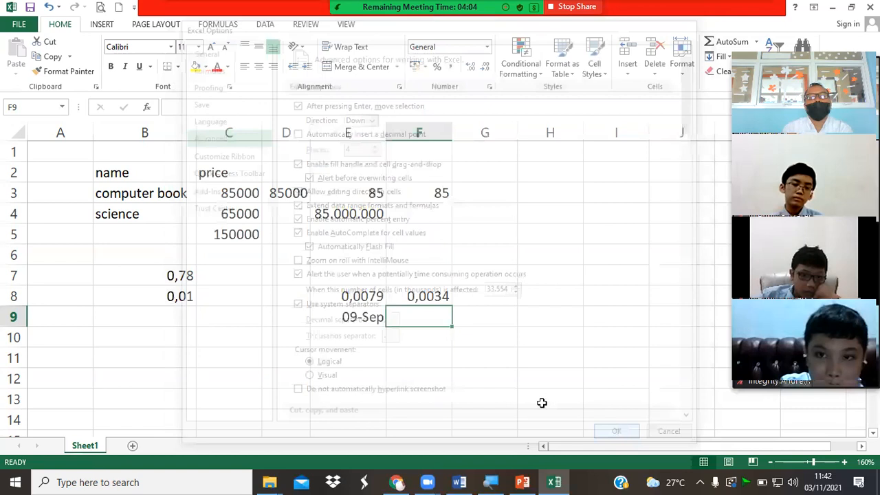
Enter 67, 8098t, 89 and 45 in cells G6 through G9.
{"action": "left_click", "coordinate": [485, 262]}
{"action": "type", "text": "67"}
{"action": "key", "text": "Return"}
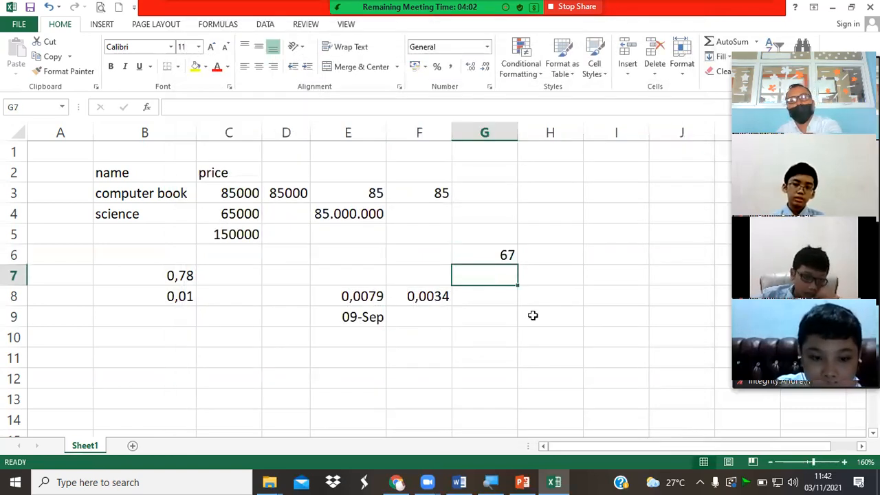
{"action": "type", "text": "8098t"}
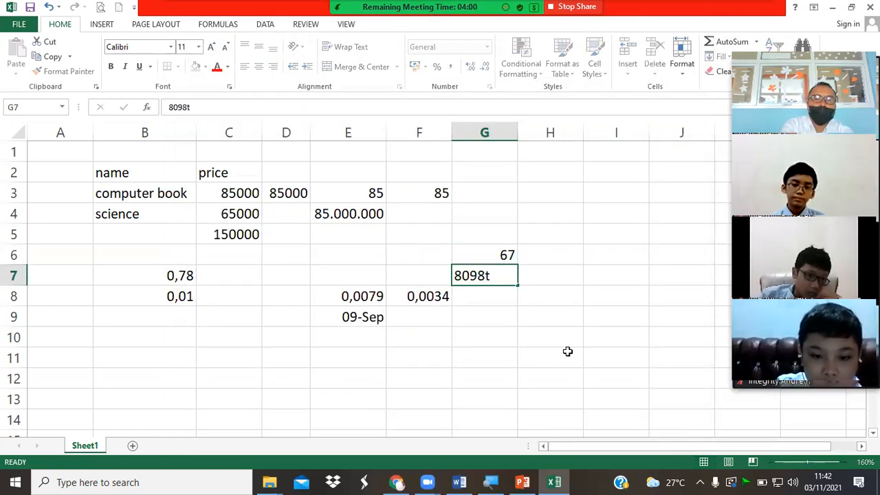
{"action": "key", "text": "Return"}
{"action": "type", "text": "89"}
{"action": "key", "text": "Return"}
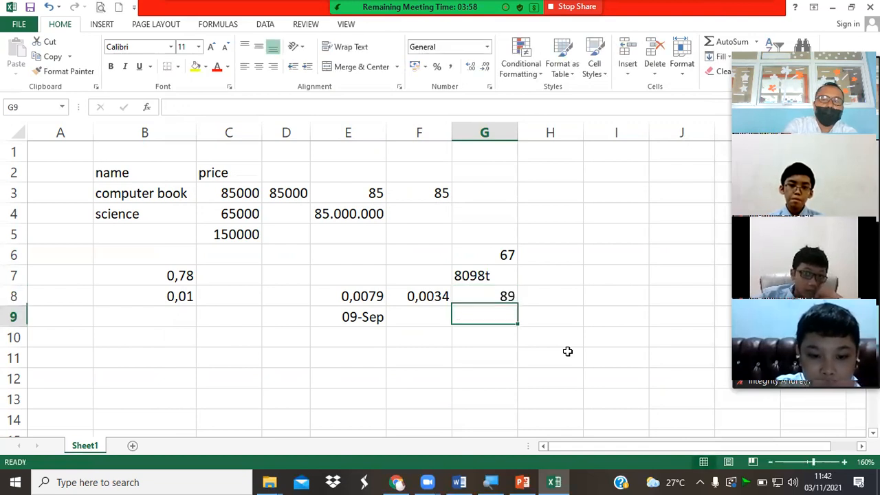
{"action": "type", "text": "45"}
{"action": "key", "text": "Return"}
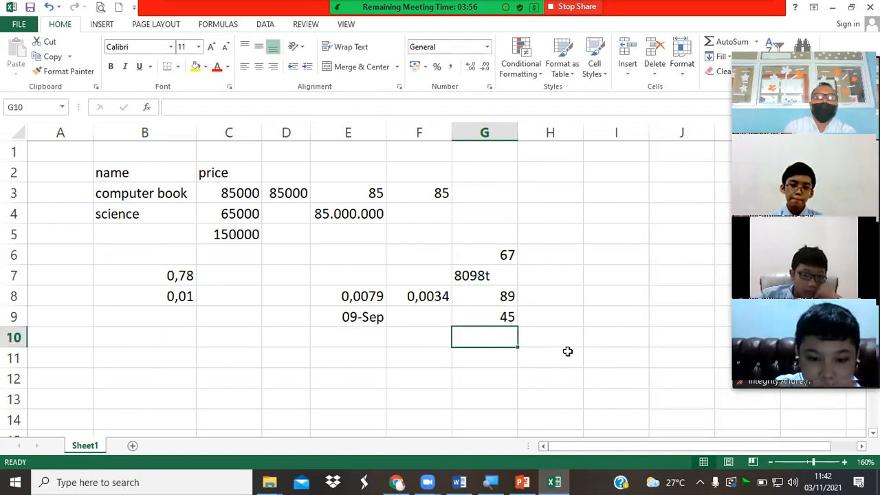
{"action": "left_click", "coordinate": [433, 356]}
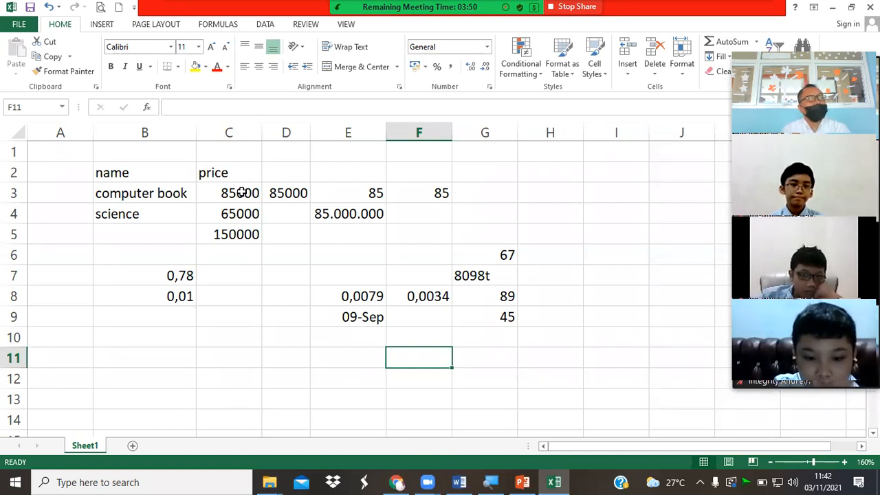
Enter 1 in cell A1 and 2 in cell A2.
{"action": "left_click", "coordinate": [65, 254]}
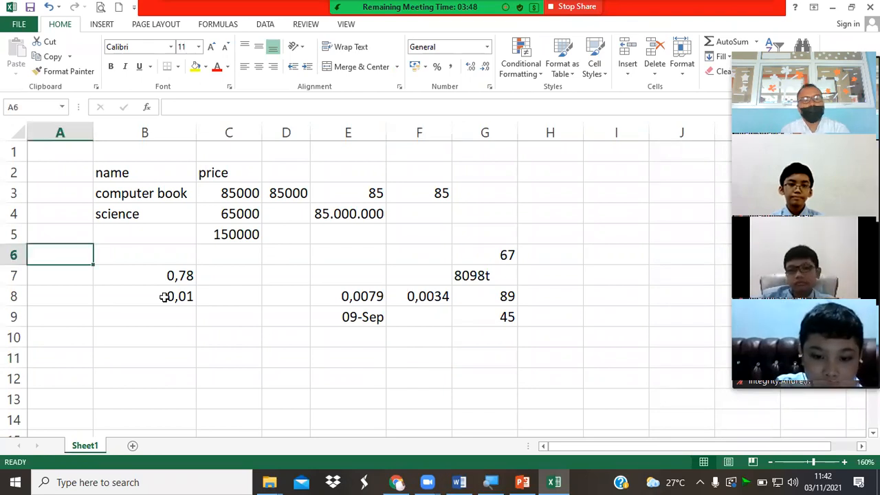
{"action": "left_click", "coordinate": [51, 157]}
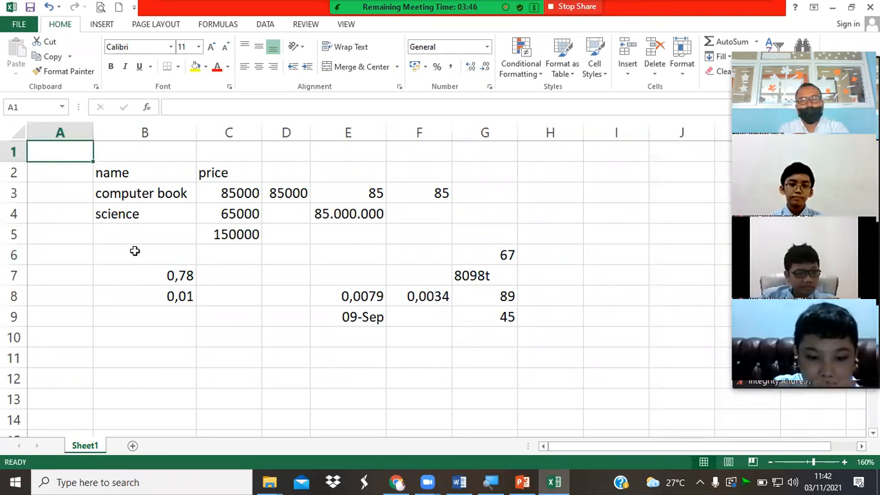
{"action": "type", "text": "1"}
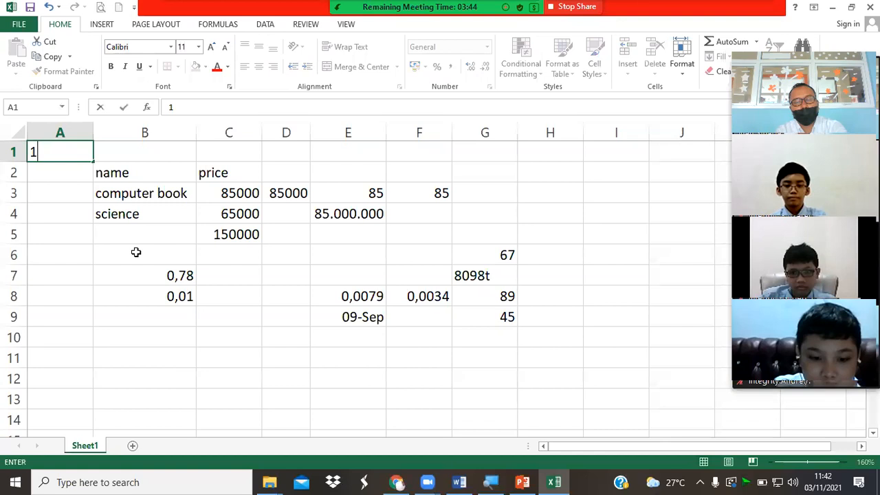
{"action": "key", "text": "Return"}
{"action": "key", "text": "Down"}
{"action": "key", "text": "Up"}
{"action": "type", "text": "2"}
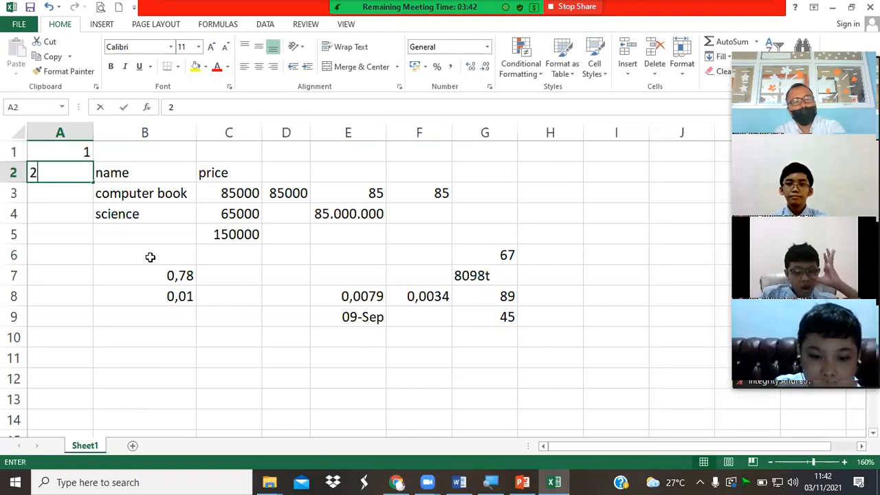
{"action": "key", "text": "Return"}
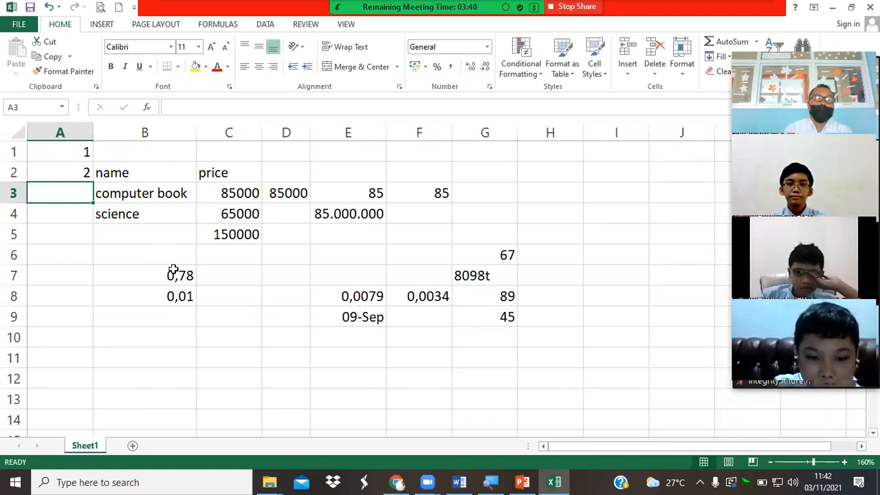
Extend the number series from A1:A2 down to cell A14 with the fill handle.
{"action": "left_click_drag", "start_coordinate": [74, 152], "coordinate": [74, 165]}
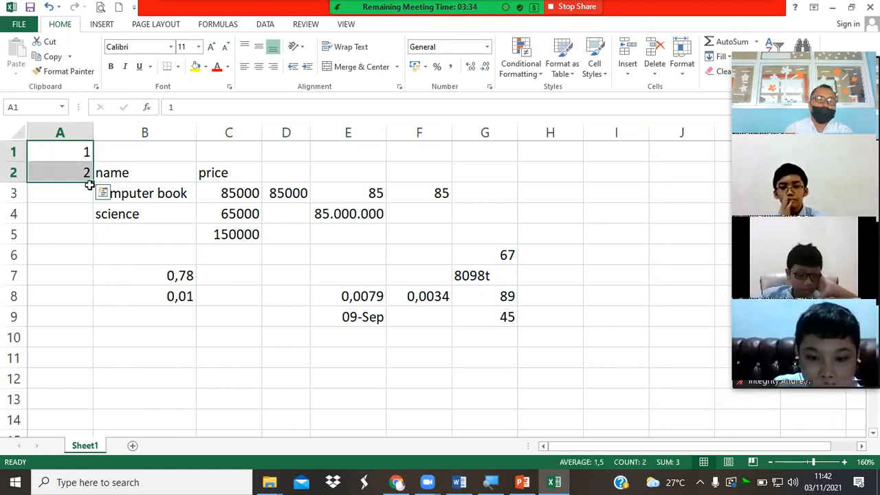
{"action": "left_click_drag", "start_coordinate": [92, 183], "coordinate": [91, 218]}
{"action": "left_click_drag", "start_coordinate": [103, 329], "coordinate": [128, 421]}
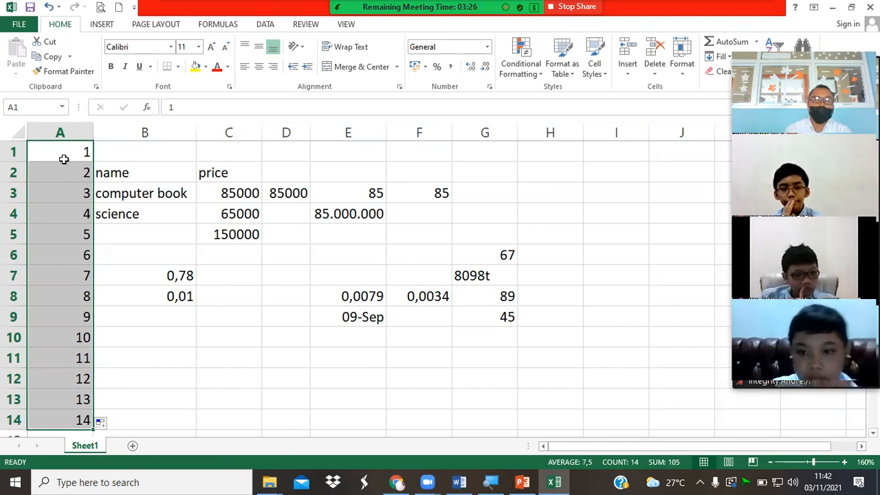
Center the contents of column A horizontally.
{"action": "left_click", "coordinate": [69, 130]}
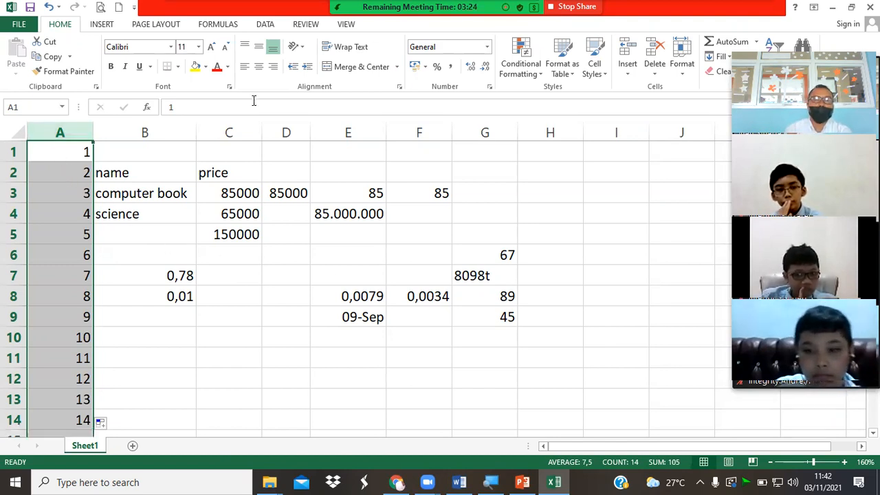
{"action": "left_click", "coordinate": [258, 66]}
{"action": "left_click", "coordinate": [82, 302]}
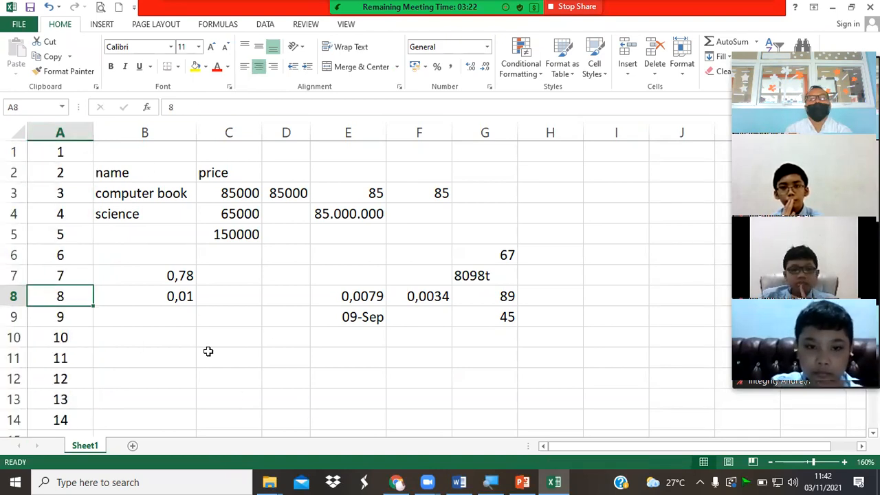
Make row 2 several times taller and middle-align the number in cell A2 vertically.
{"action": "left_click", "coordinate": [60, 152]}
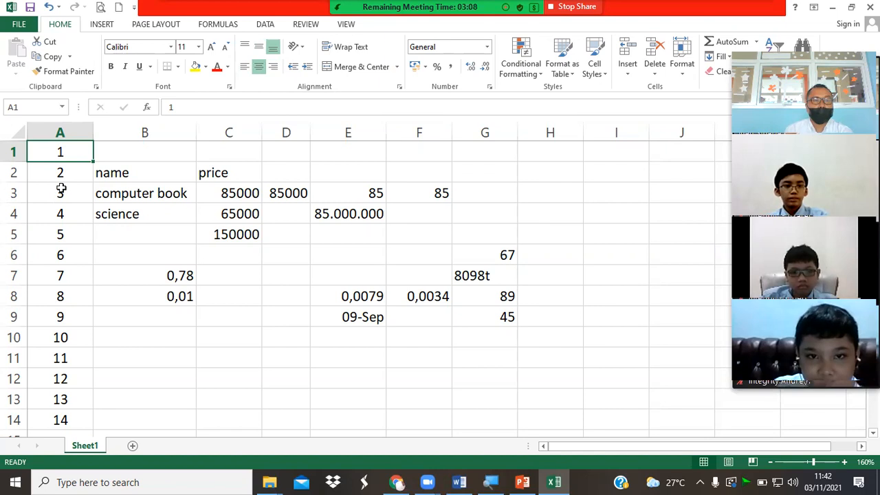
{"action": "left_click_drag", "start_coordinate": [11, 164], "coordinate": [13, 242]}
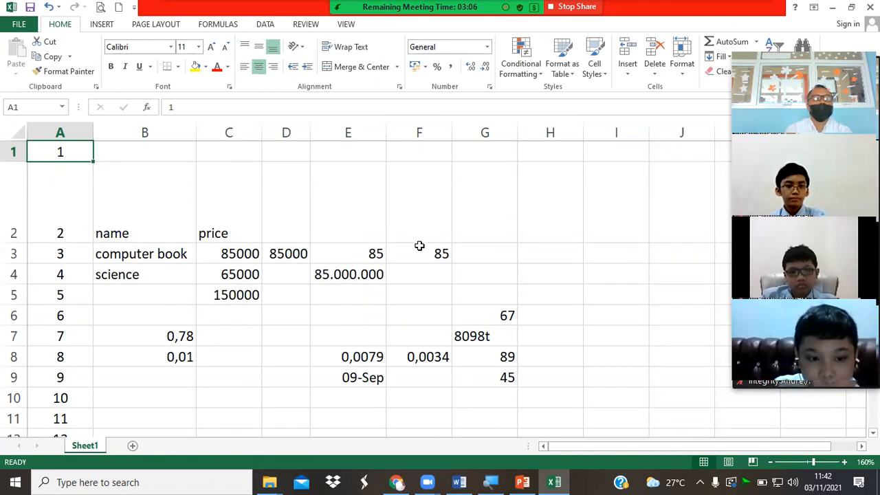
{"action": "left_click", "coordinate": [125, 216]}
{"action": "key", "text": "Left"}
{"action": "left_click", "coordinate": [135, 209]}
{"action": "left_click", "coordinate": [57, 213]}
{"action": "left_click", "coordinate": [213, 209]}
{"action": "left_click", "coordinate": [170, 208]}
{"action": "left_click", "coordinate": [82, 198]}
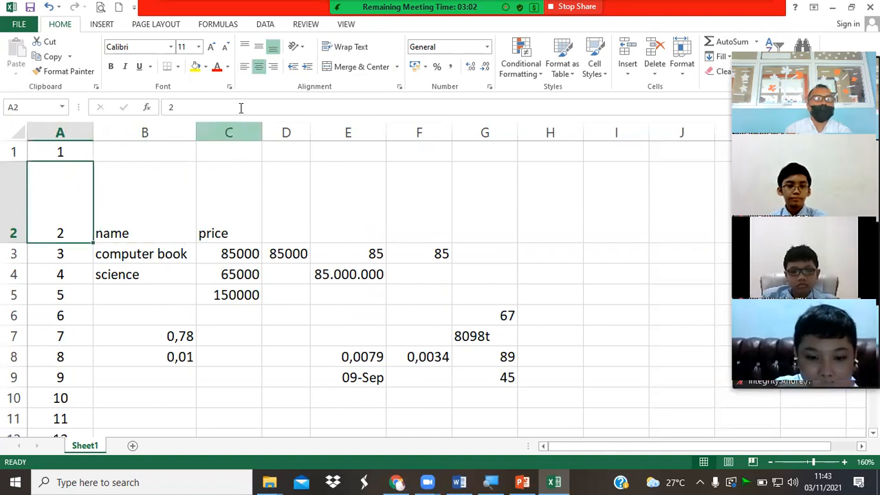
{"action": "left_click", "coordinate": [264, 50]}
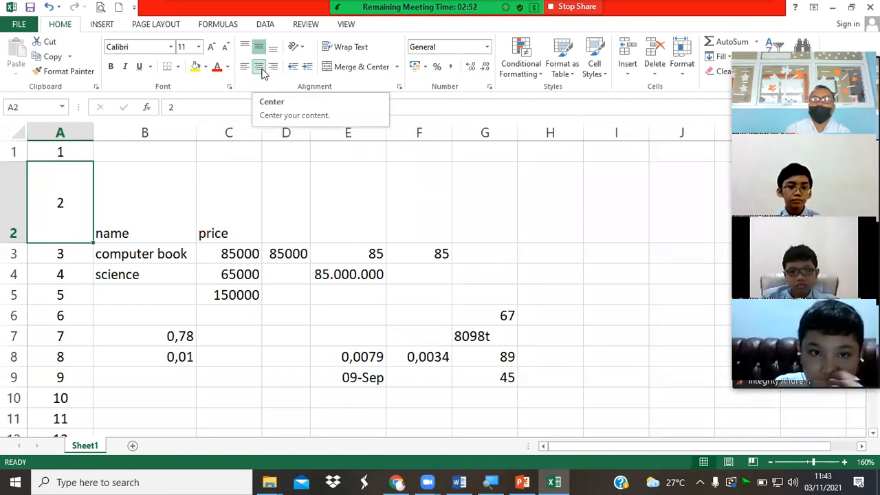
Reduce the height of row 2 to slightly more than that of the other rows.
{"action": "left_click", "coordinate": [110, 208]}
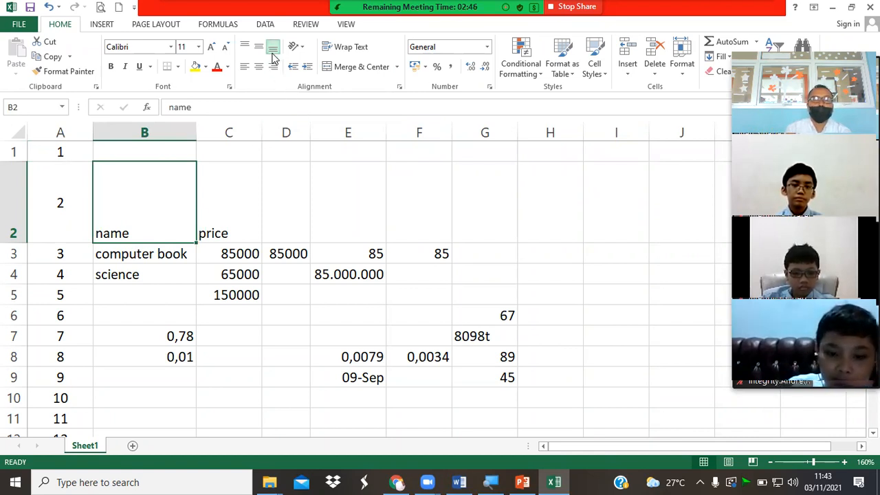
{"action": "left_click", "coordinate": [294, 205]}
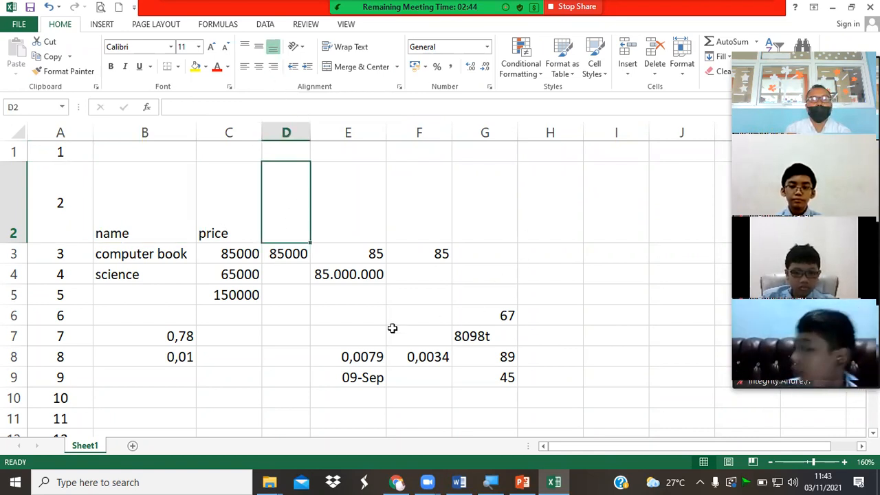
{"action": "left_click", "coordinate": [55, 173]}
{"action": "left_click_drag", "start_coordinate": [33, 245], "coordinate": [23, 187]}
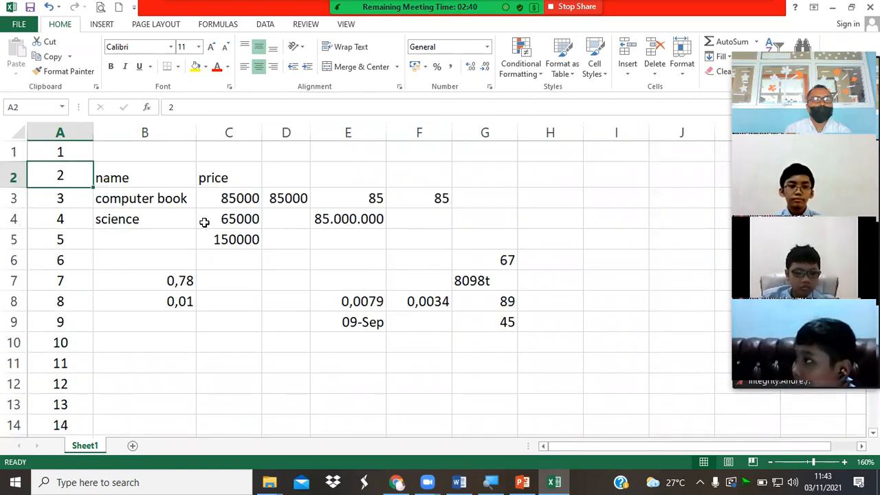
Middle-align the name and price headings in B2:C2 vertically.
{"action": "left_click", "coordinate": [204, 222]}
{"action": "left_click_drag", "start_coordinate": [133, 183], "coordinate": [220, 177]}
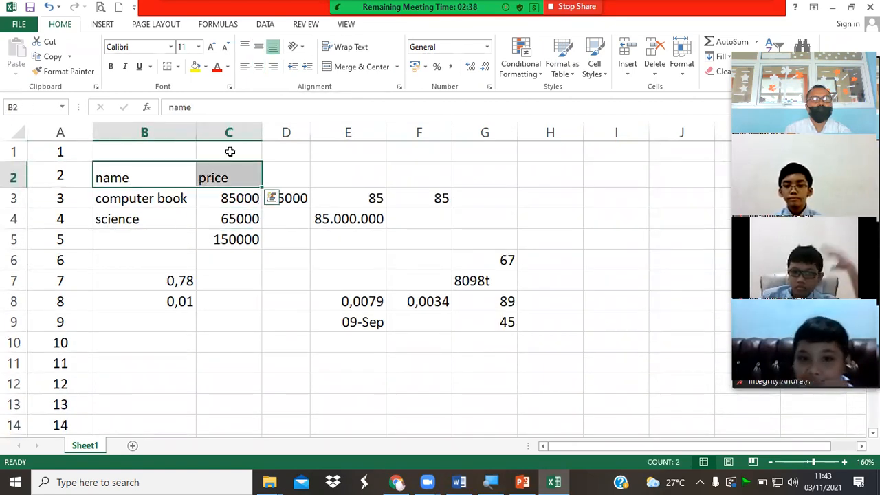
{"action": "left_click", "coordinate": [258, 47]}
Fill cell F2 with yellow.
{"action": "left_click", "coordinate": [419, 176]}
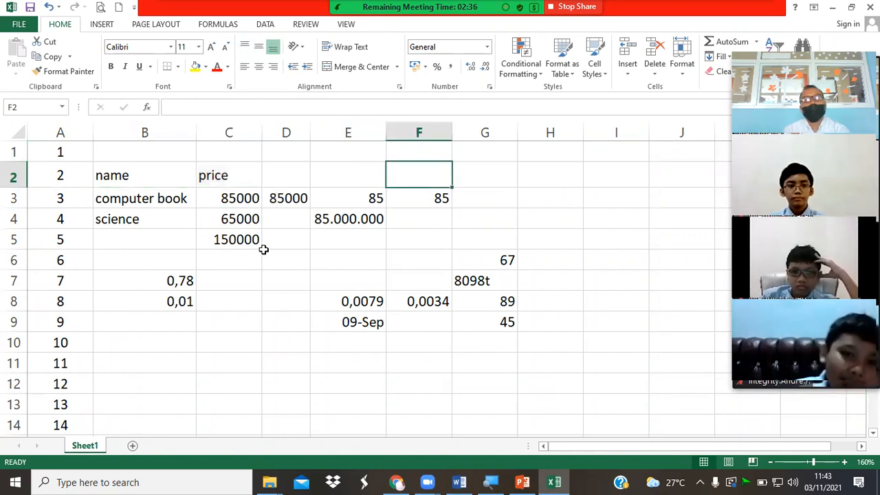
{"action": "left_click", "coordinate": [196, 69]}
{"action": "left_click", "coordinate": [427, 197]}
Fill cell D2 with the standard green color.
{"action": "left_click", "coordinate": [301, 181]}
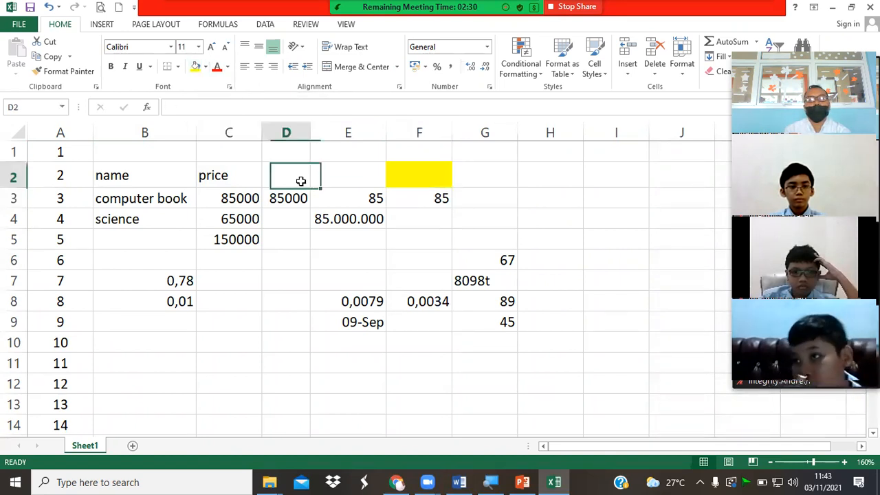
{"action": "left_click", "coordinate": [205, 66]}
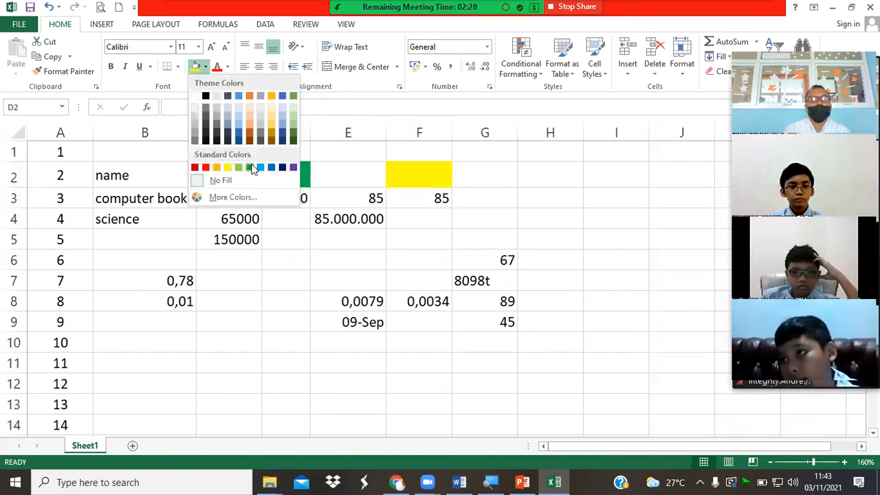
{"action": "left_click", "coordinate": [252, 168]}
{"action": "left_click", "coordinate": [349, 198]}
Change the font color of the number in cell E4 to red.
{"action": "left_click", "coordinate": [348, 220]}
{"action": "left_click", "coordinate": [217, 71]}
{"action": "left_click", "coordinate": [343, 273]}
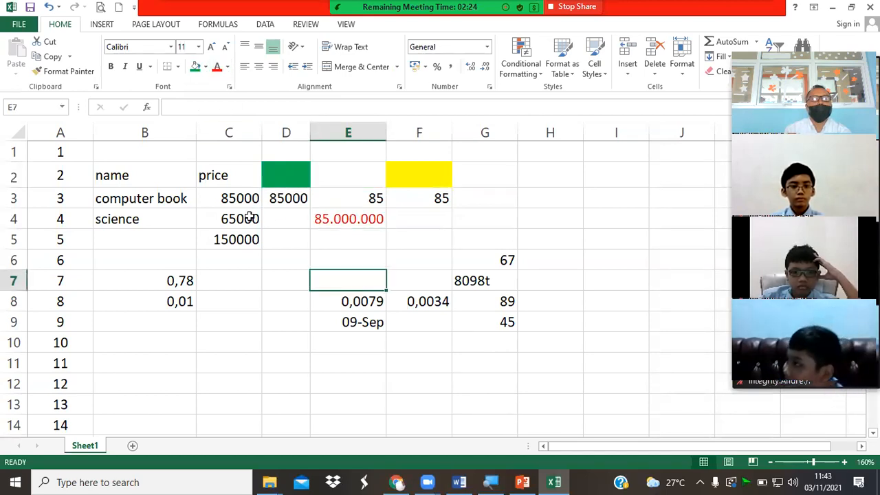
Format the science price in cell C4 with the Algerian font at size 24.
{"action": "left_click", "coordinate": [250, 218]}
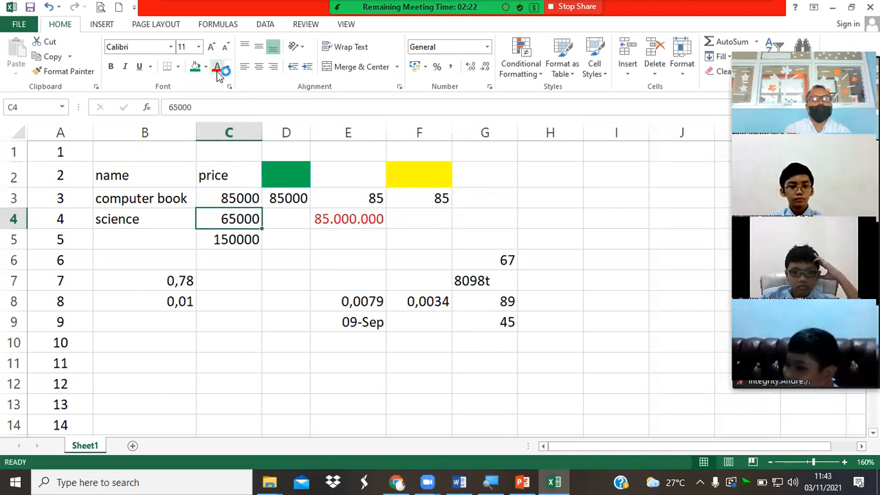
{"action": "left_click", "coordinate": [170, 47]}
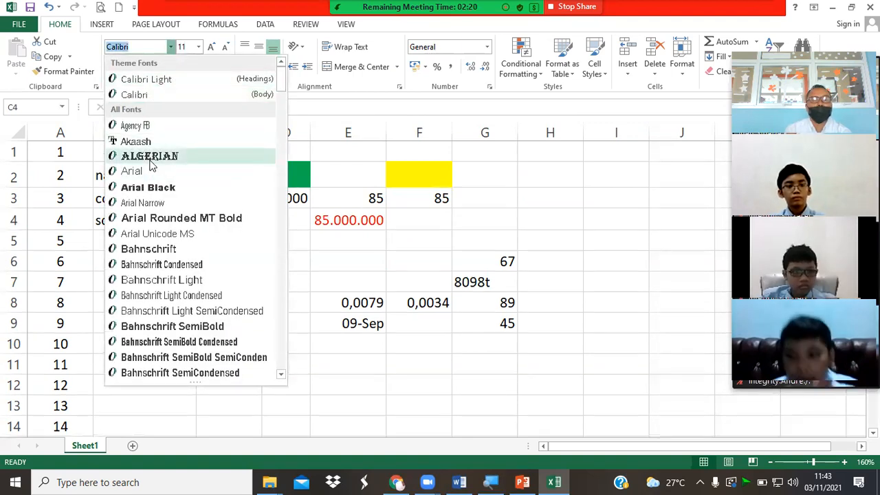
{"action": "left_click", "coordinate": [151, 161]}
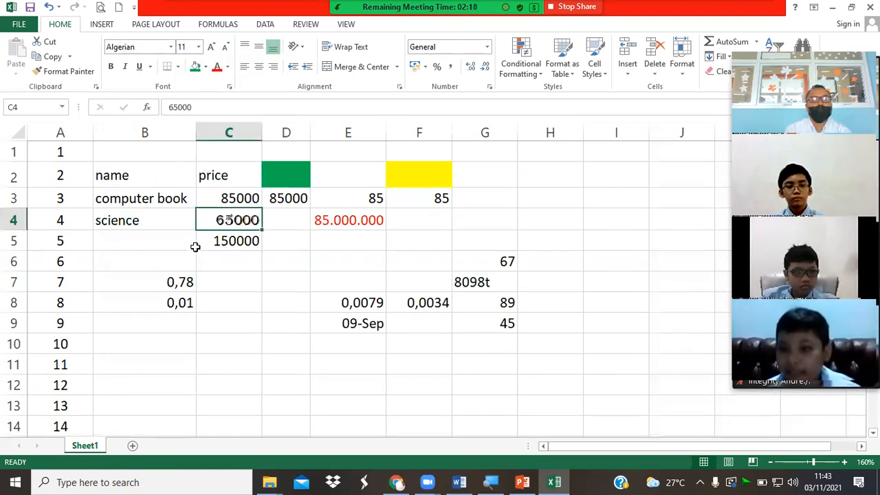
{"action": "left_click", "coordinate": [197, 46]}
{"action": "left_click", "coordinate": [189, 193]}
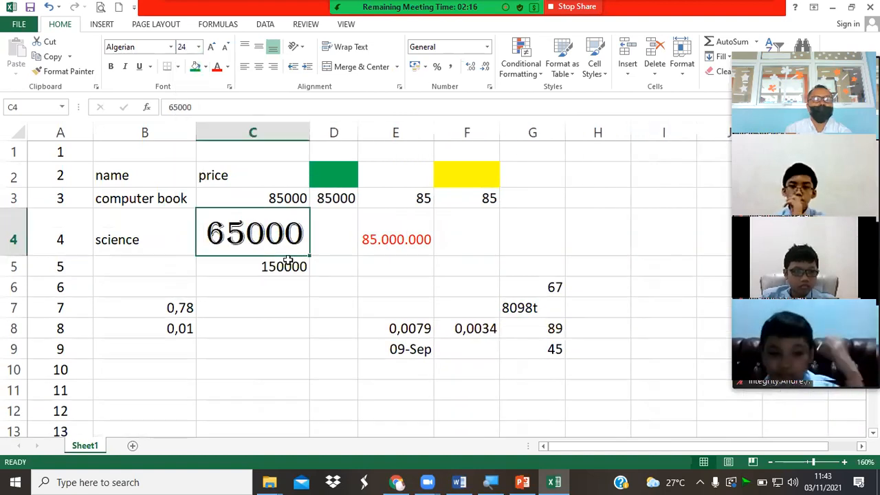
{"action": "left_click", "coordinate": [325, 283]}
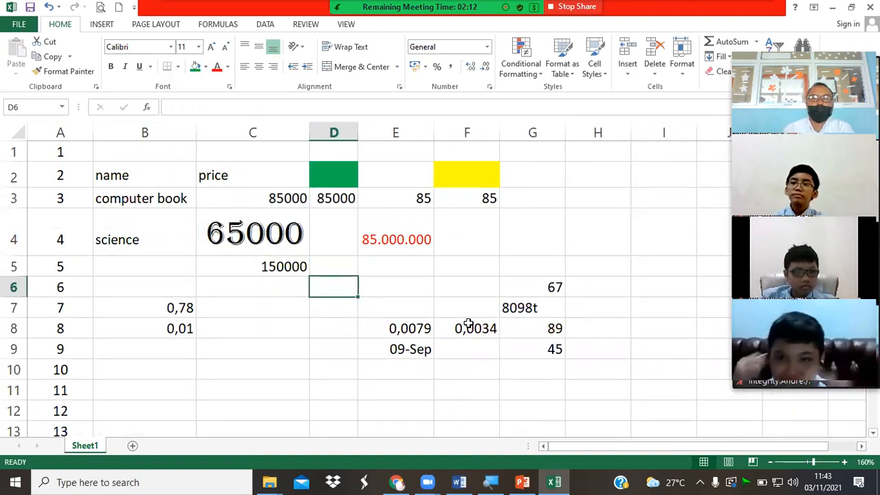
{"action": "left_click_drag", "start_coordinate": [575, 447], "coordinate": [519, 392]}
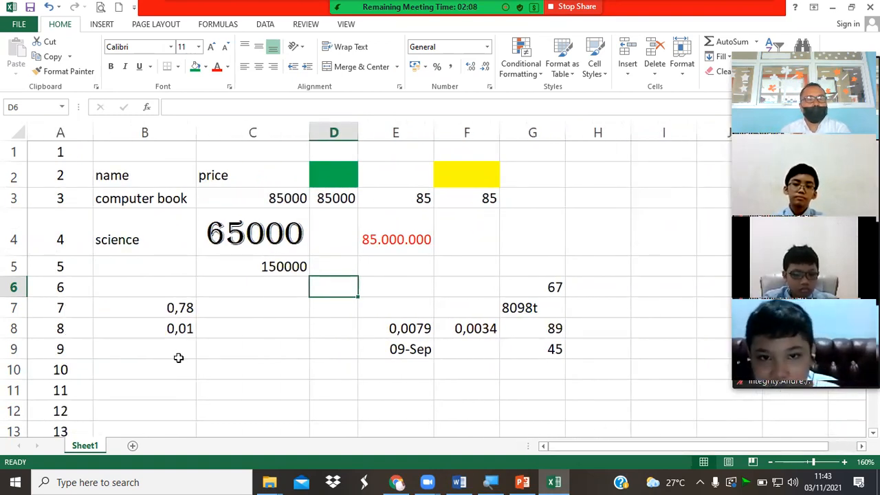
Enter 2 and 4 in cells B10 and B11 and fill the number series down to B20.
{"action": "left_click", "coordinate": [160, 372]}
{"action": "type", "text": "2"}
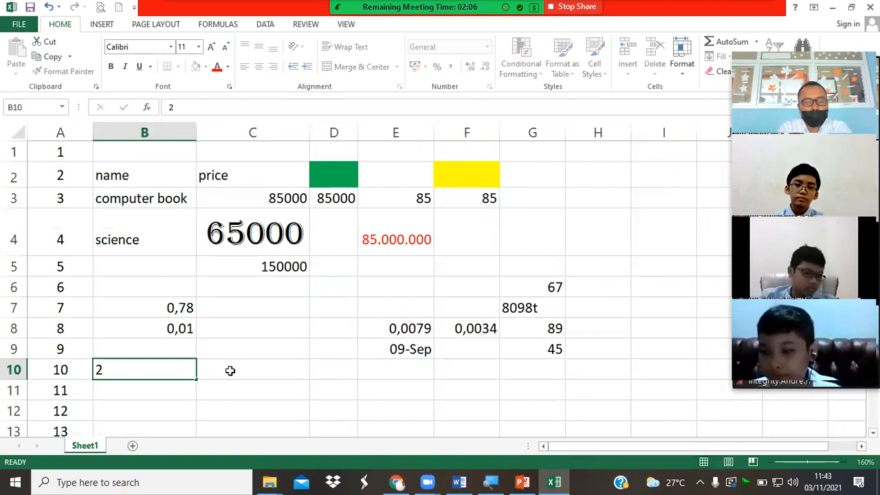
{"action": "key", "text": "Return"}
{"action": "type", "text": "4"}
{"action": "key", "text": "Return"}
{"action": "left_click_drag", "start_coordinate": [172, 373], "coordinate": [201, 413]}
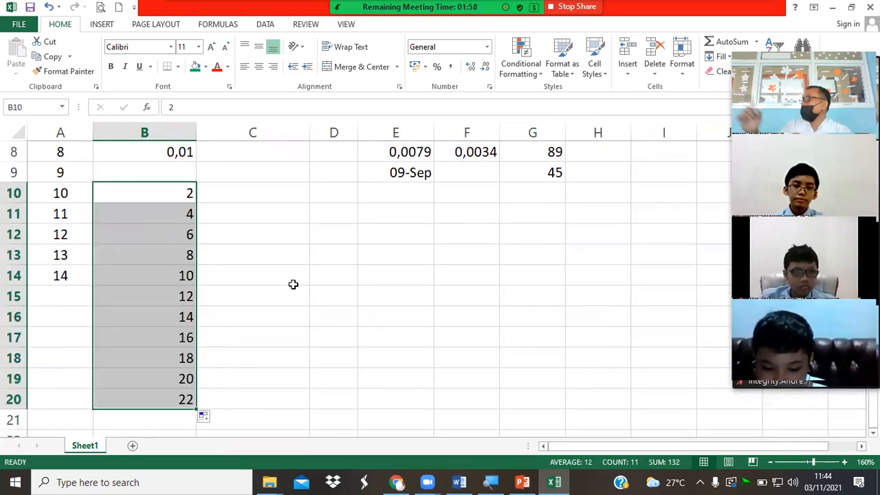
Enter 5 and 8 in cells C10 and C11 and fill the number series down to C19.
{"action": "left_click", "coordinate": [271, 186]}
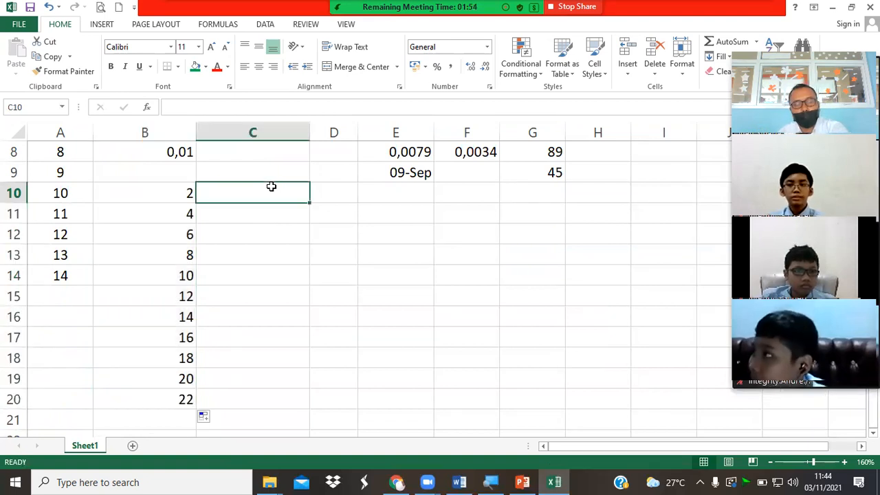
{"action": "type", "text": "3"}
{"action": "key", "text": "BackSpace"}
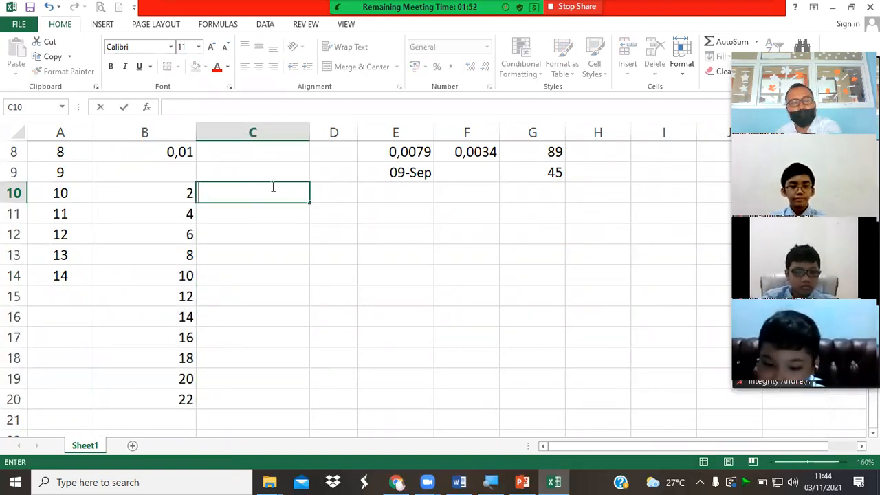
{"action": "type", "text": "5"}
{"action": "key", "text": "Return"}
{"action": "type", "text": "8"}
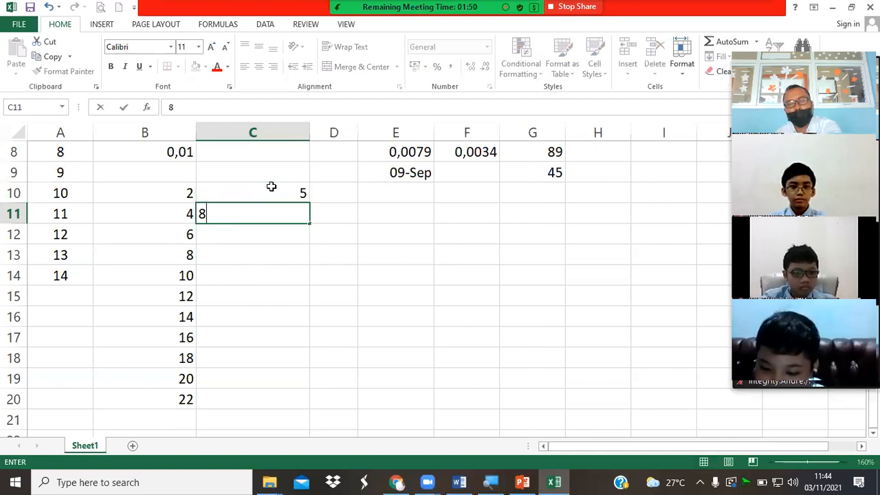
{"action": "key", "text": "Return"}
{"action": "left_click_drag", "start_coordinate": [272, 187], "coordinate": [317, 397]}
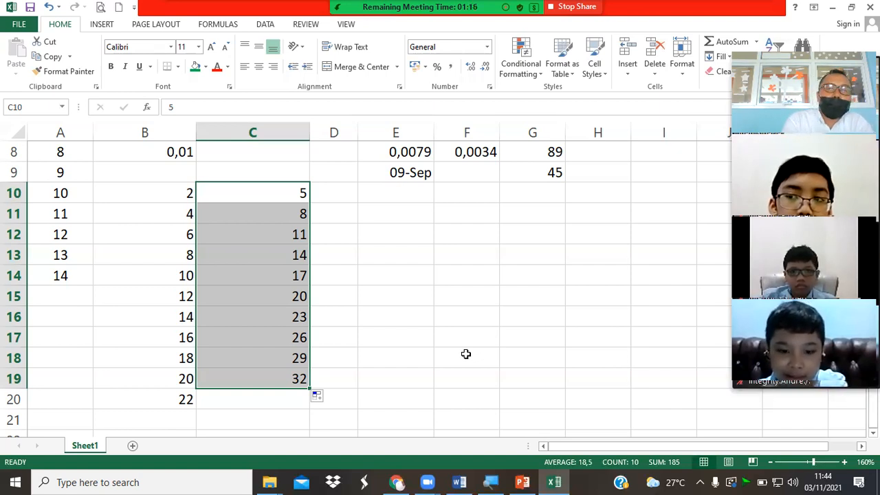
Resize column C, first narrowing it slightly and finally making it wider than it was originally.
{"action": "mouse_move", "coordinate": [310, 131]}
{"action": "left_mouse_down"}
{"action": "mouse_move", "coordinate": [413, 133]}
{"action": "mouse_move", "coordinate": [296, 138]}
{"action": "left_mouse_up"}
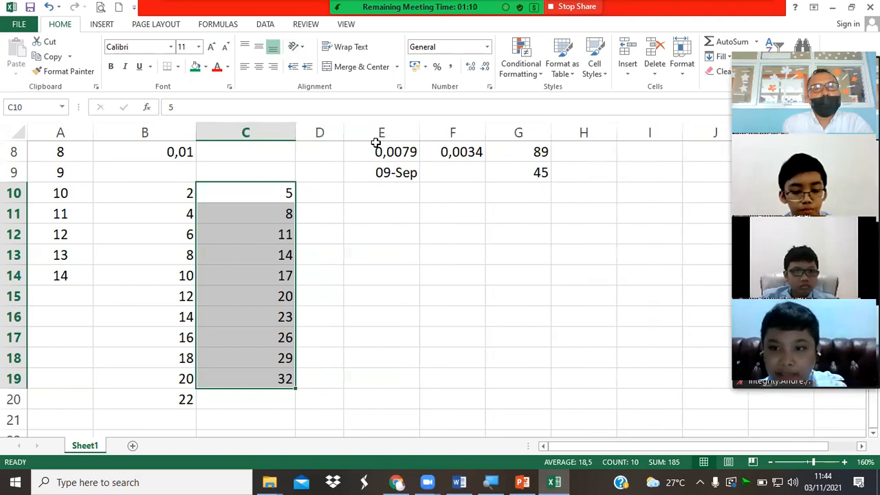
{"action": "left_click", "coordinate": [427, 239]}
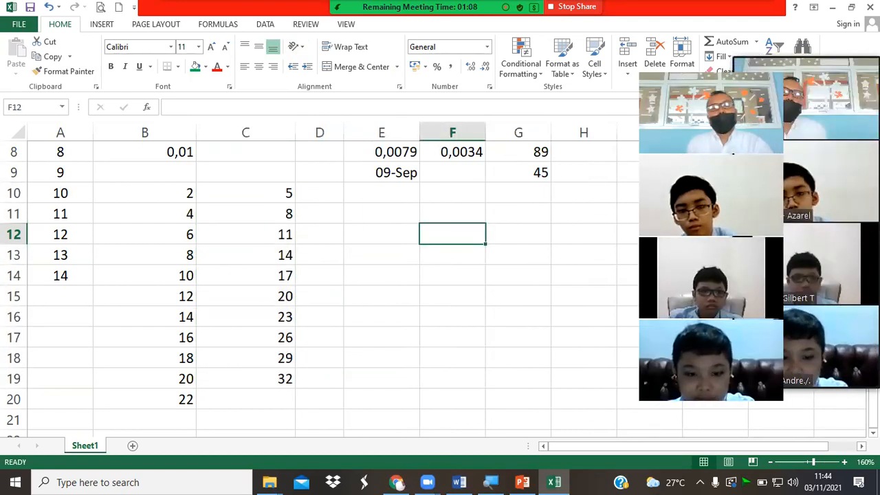
{"action": "scroll", "coordinate": [514, 314], "scroll_direction": "up", "scroll_amount": 3}
{"action": "left_click_drag", "start_coordinate": [296, 132], "coordinate": [330, 138]}
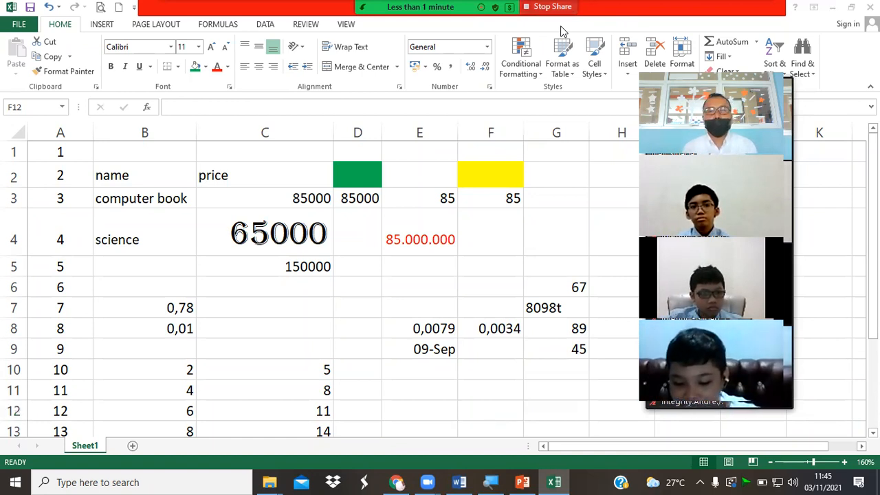
Stop sharing the screen in the video meeting.
{"action": "left_click", "coordinate": [552, 6]}
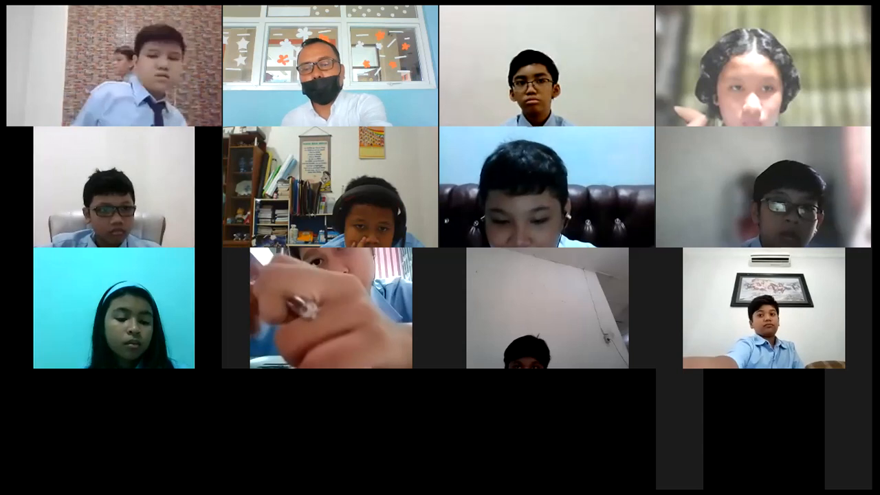